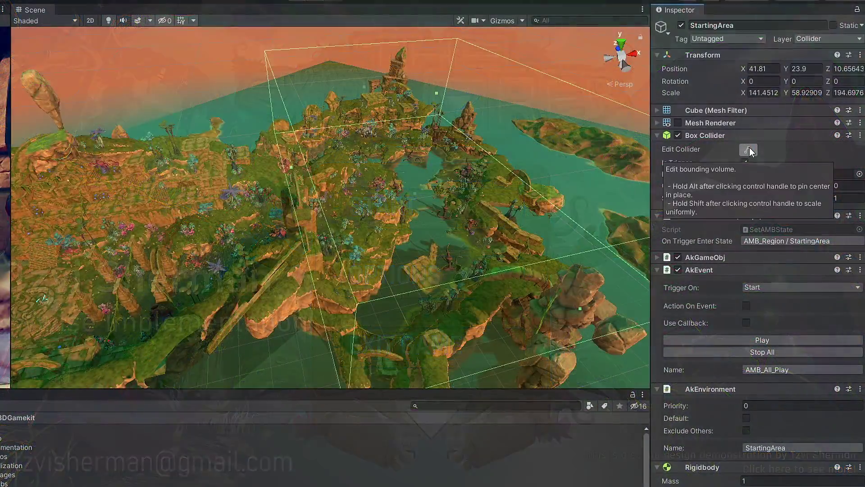
- Pan and orbit the Scene view around the StartingArea and SwitchesArea trigger volumes
mouse_move(405, 169)
left_mouse_down()
mouse_move(431, 159)
mouse_move(330, 194)
left_mouse_up()
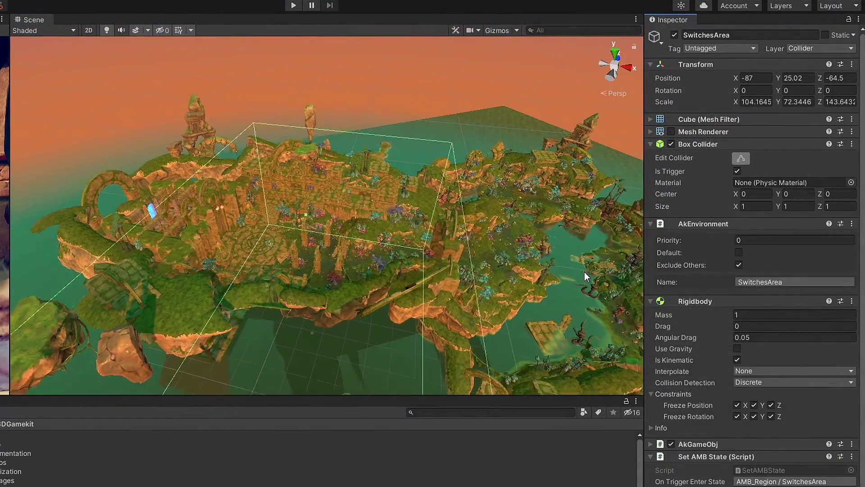
left_click_drag(585, 272, 208, 185)
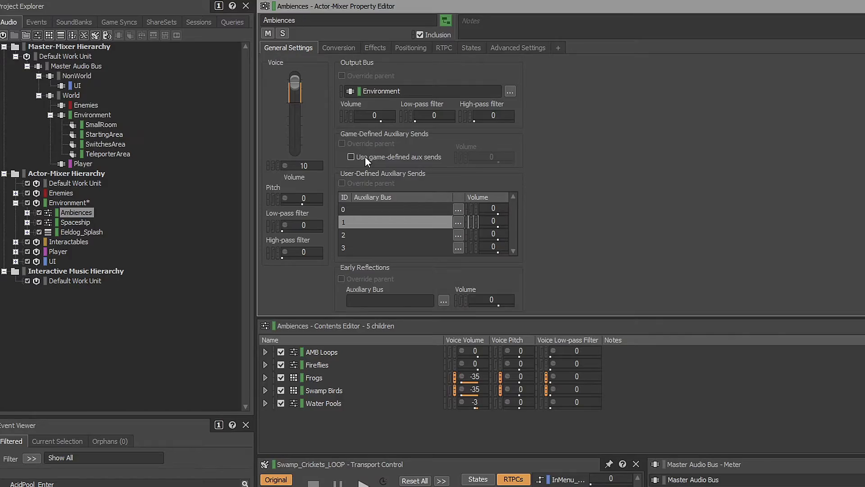
- Enable game-defined aux sends on Ambiences and select its Eerie_LOOP sound
left_click(365, 156)
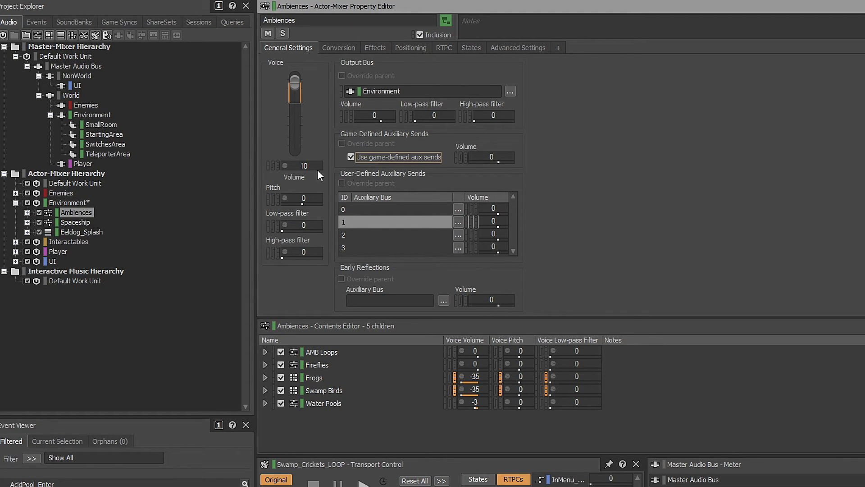
left_click(39, 213)
left_click(93, 230)
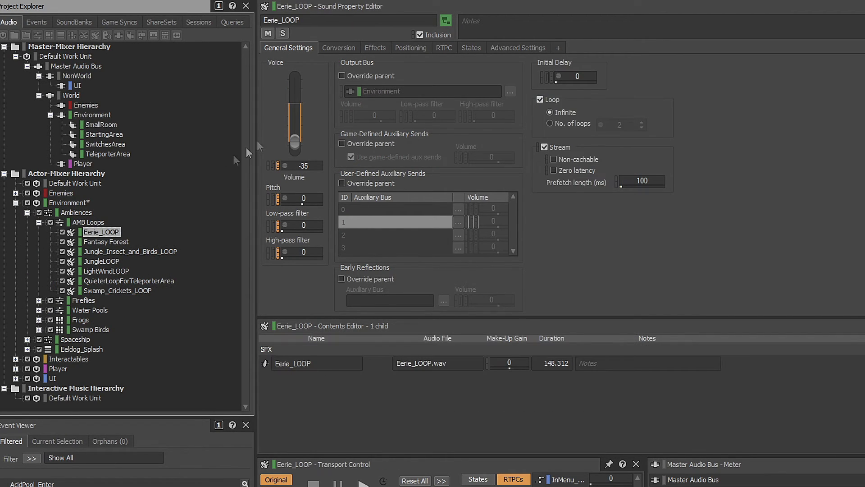
- Review per-area state volumes on Eerie_LOOP, Fantasy Forest, JungleLOOP and Swamp_Crickets_LOOP
left_click(471, 47)
left_click(106, 241)
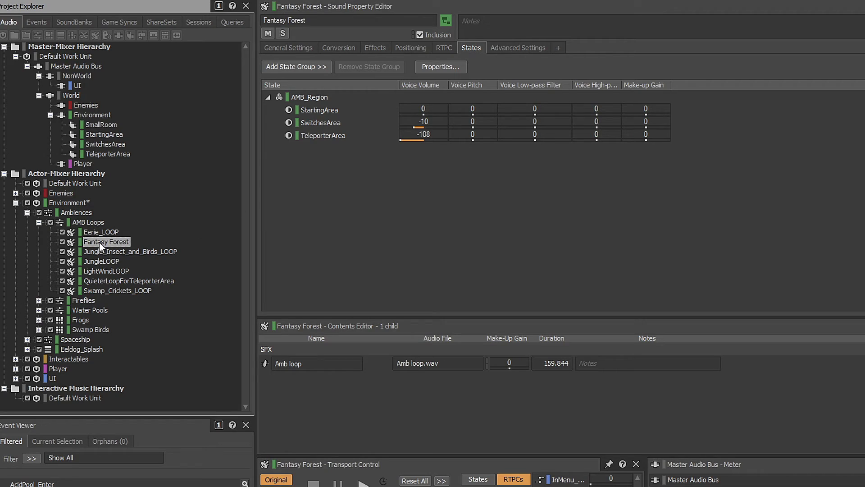
left_click(110, 251)
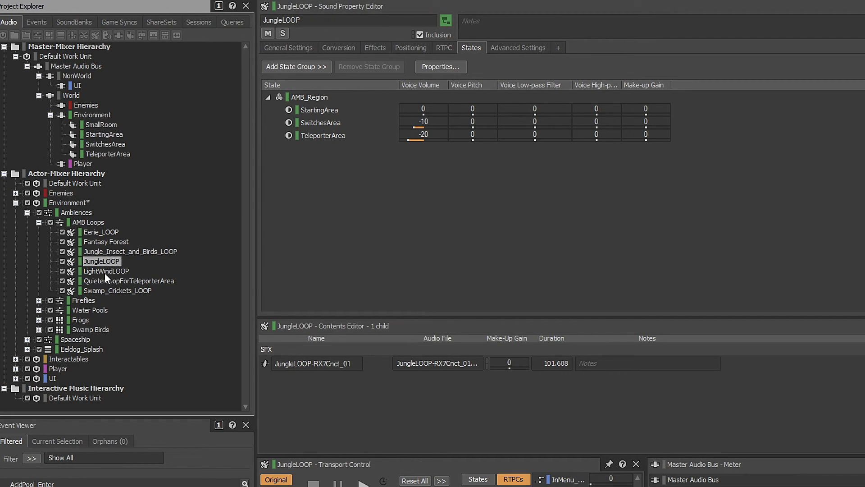
left_click(104, 271)
left_click(110, 292)
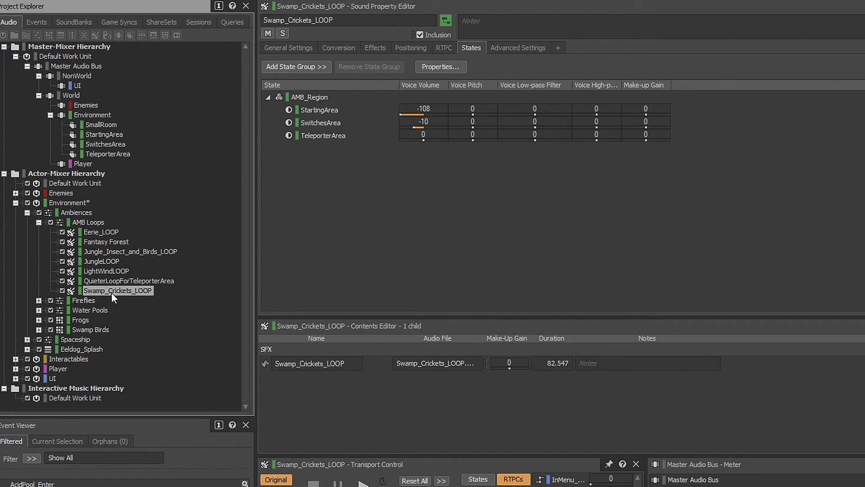
- Show the AMB_Region state group and its StartingArea-to-SwitchesArea custom transition time
left_click(118, 23)
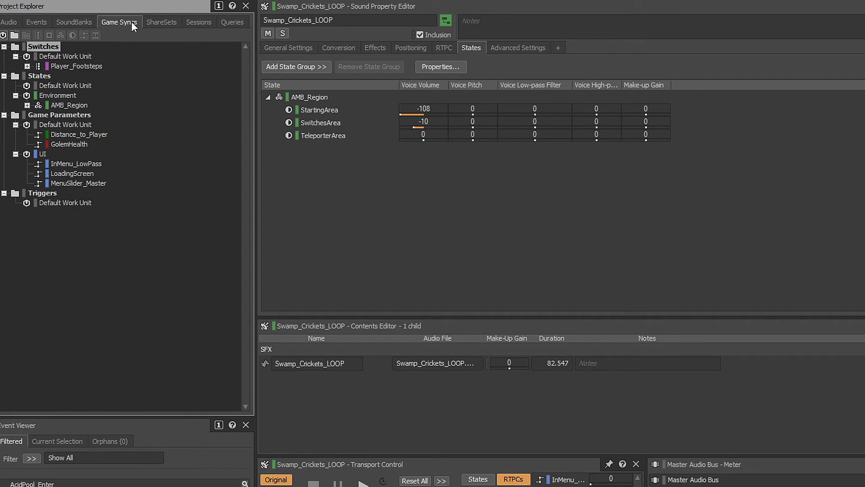
left_click(60, 105)
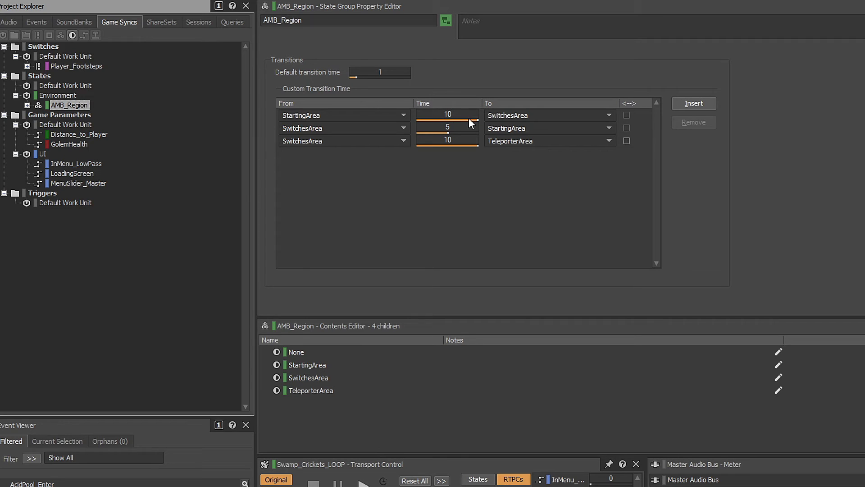
left_click(639, 116)
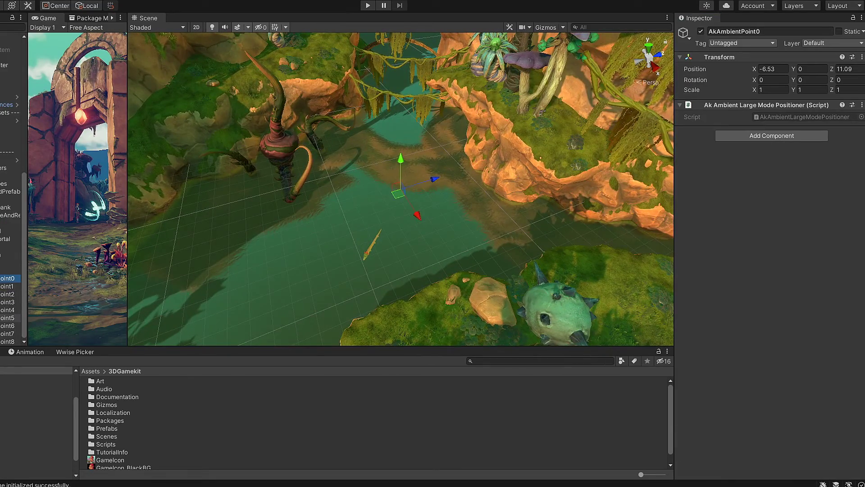
- Select the AkAmbientPoint5 emitter, then orbit the view toward the arched gateway
left_click(7, 317)
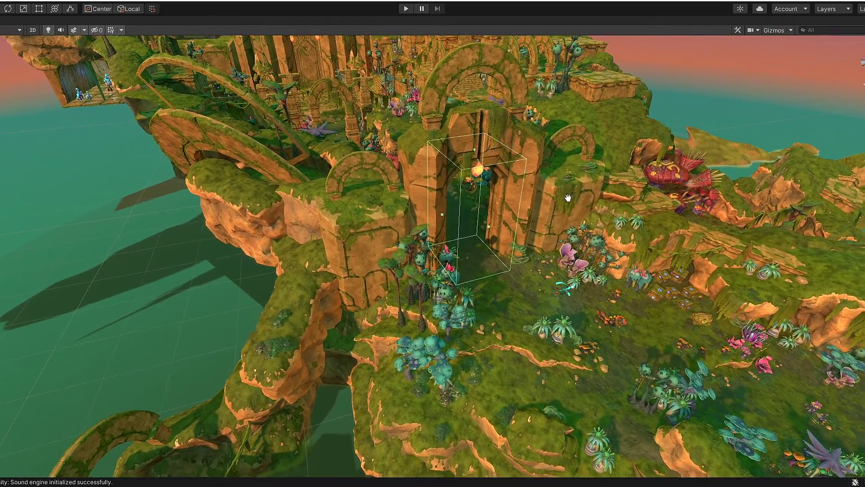
left_click_drag(548, 211, 475, 167)
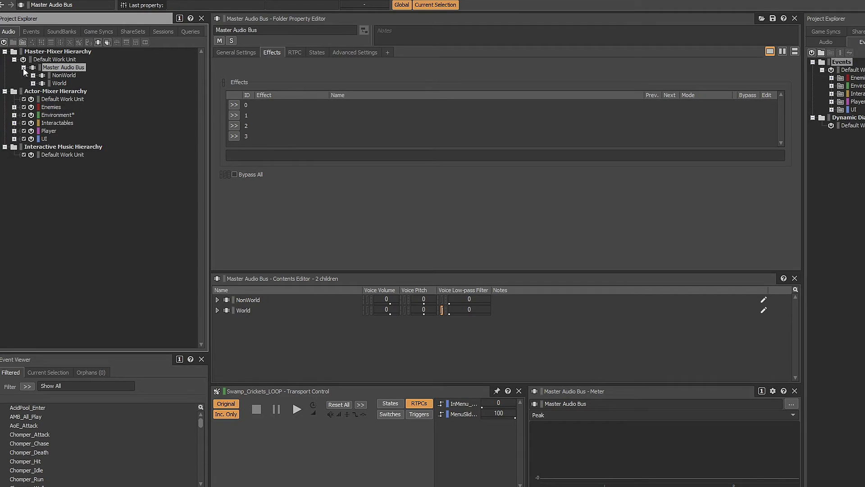
- Show the RoomVerb effect settings for the StartingArea and SwitchesArea environment buses
left_click(86, 115)
left_click(768, 105)
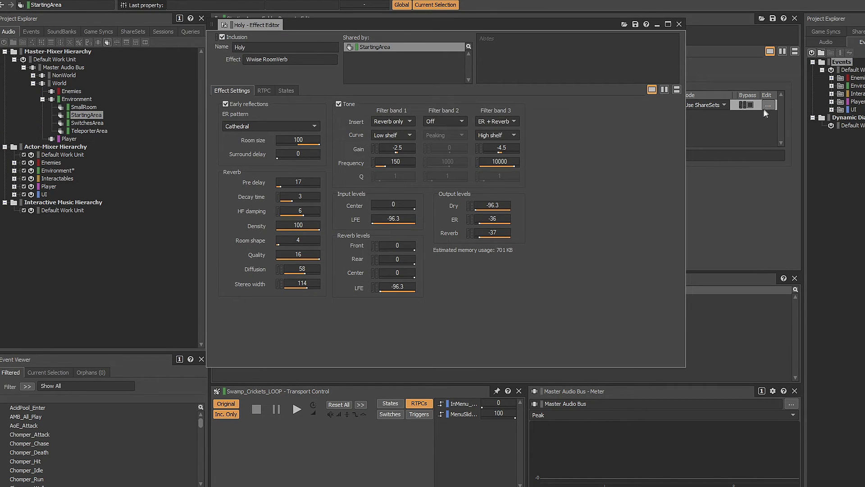
left_click(87, 123)
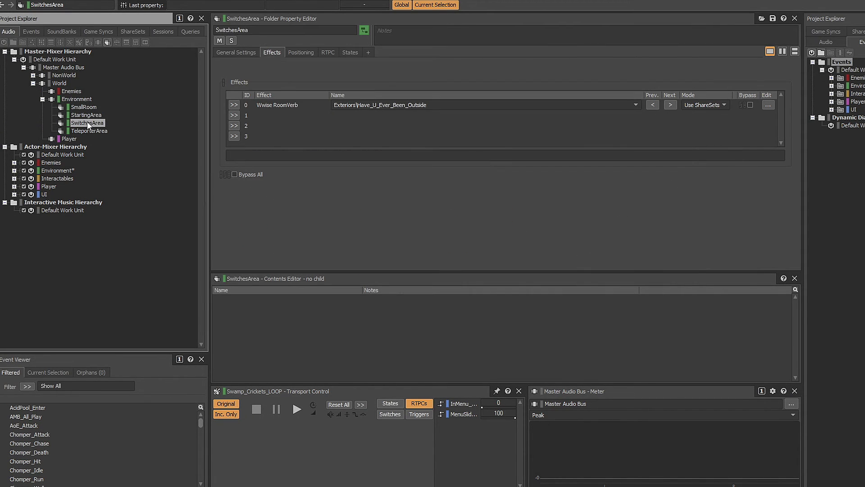
left_click(768, 106)
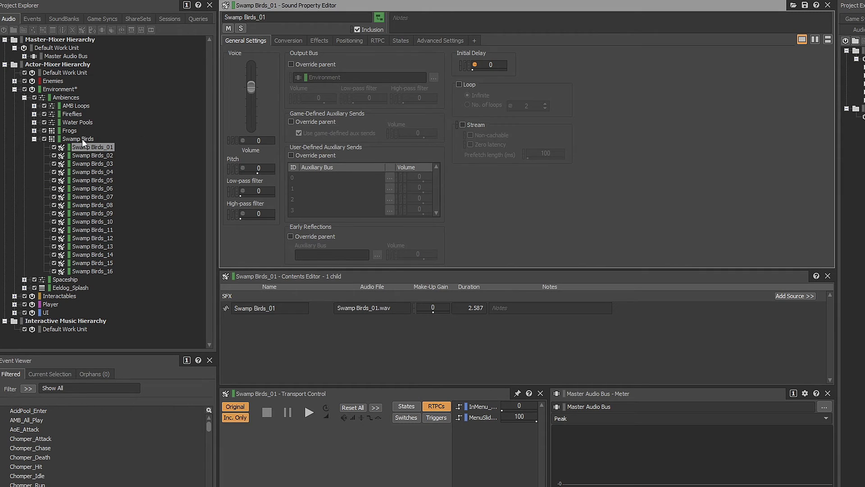
- Inspect the Swamp Birds container's volume and pitch randomization settings
left_click(79, 140)
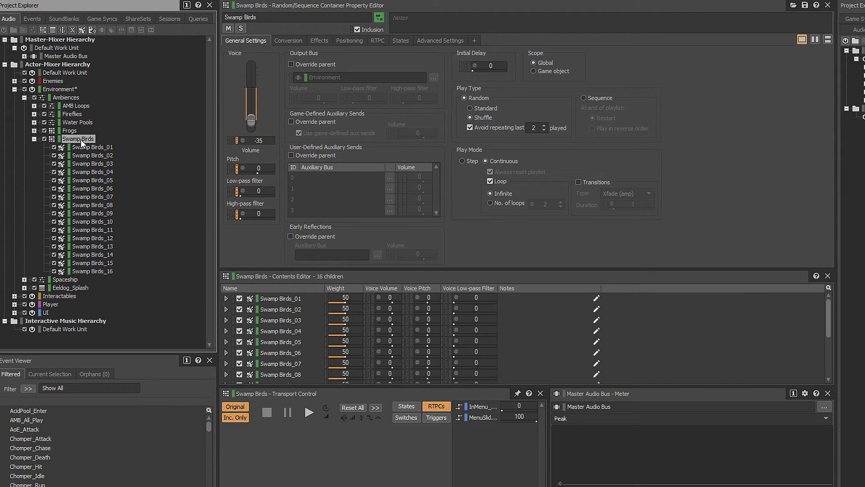
double_click(248, 140)
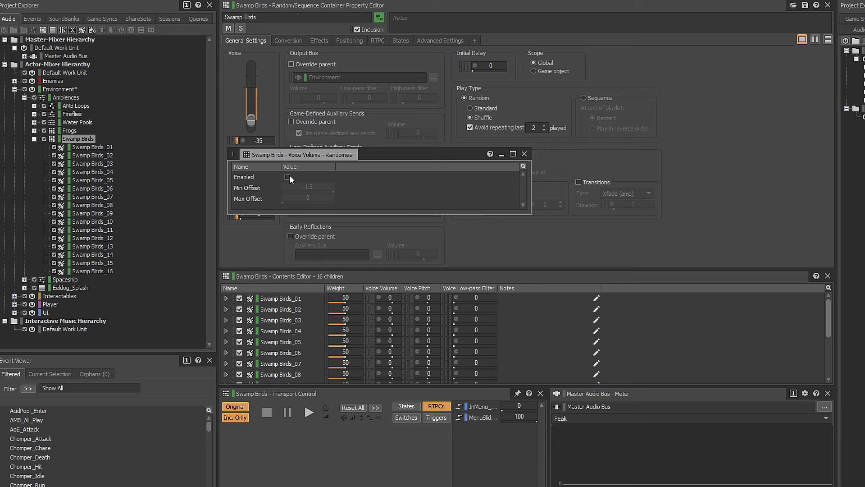
left_click(524, 156)
double_click(243, 169)
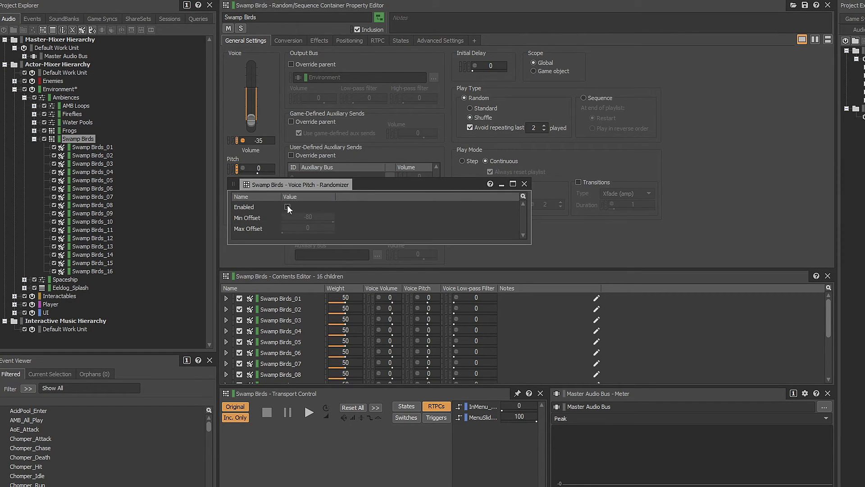
left_click(525, 184)
left_click(35, 140)
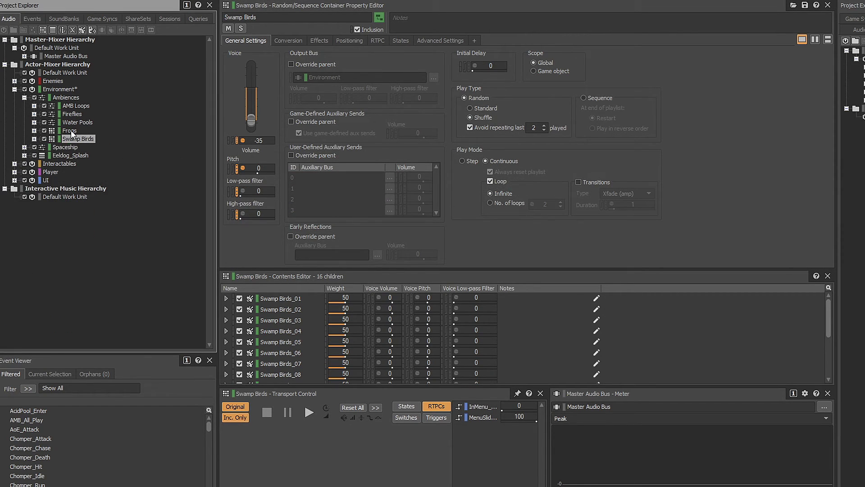
- Enable random pitch variation on the Frogs container, down to -80
left_click(70, 131)
left_click(65, 72)
left_click(70, 130)
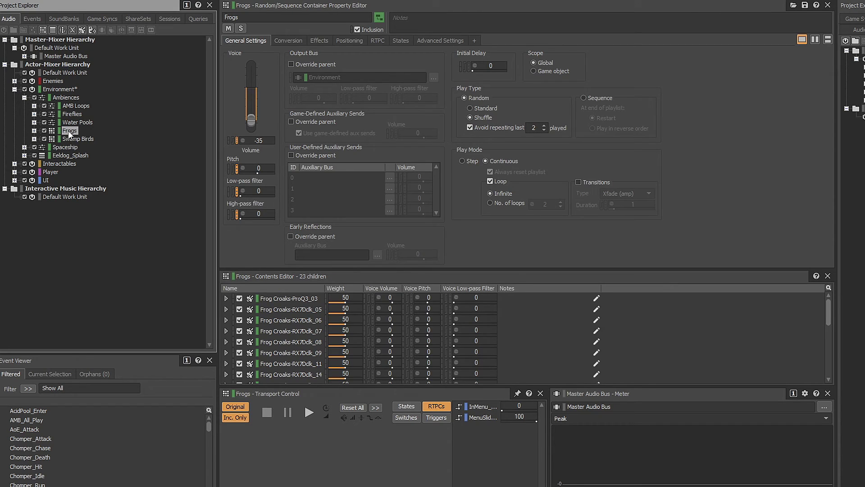
double_click(241, 141)
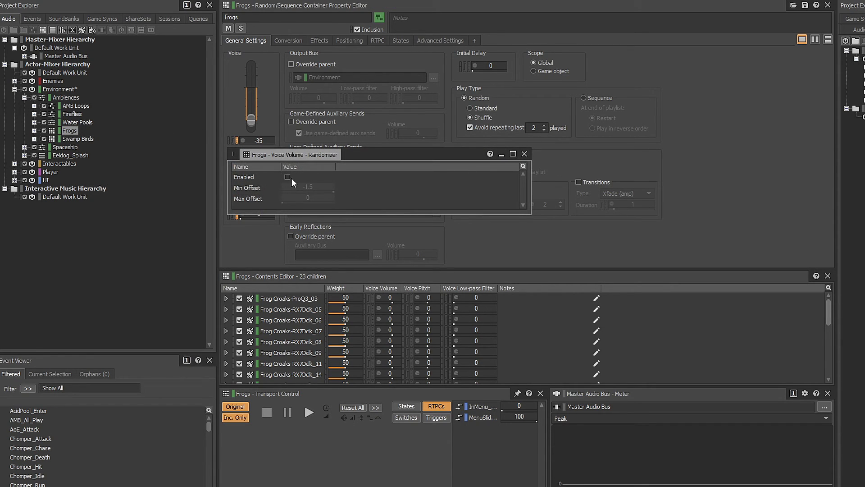
left_click(525, 154)
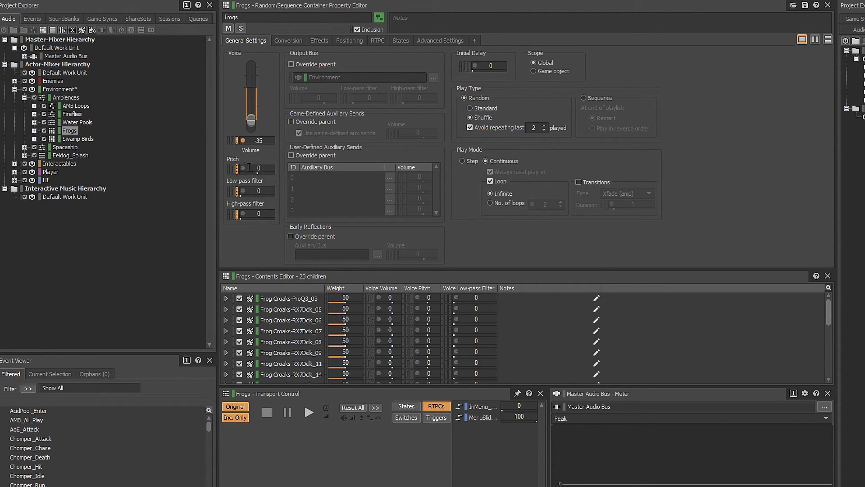
double_click(243, 169)
left_click(287, 206)
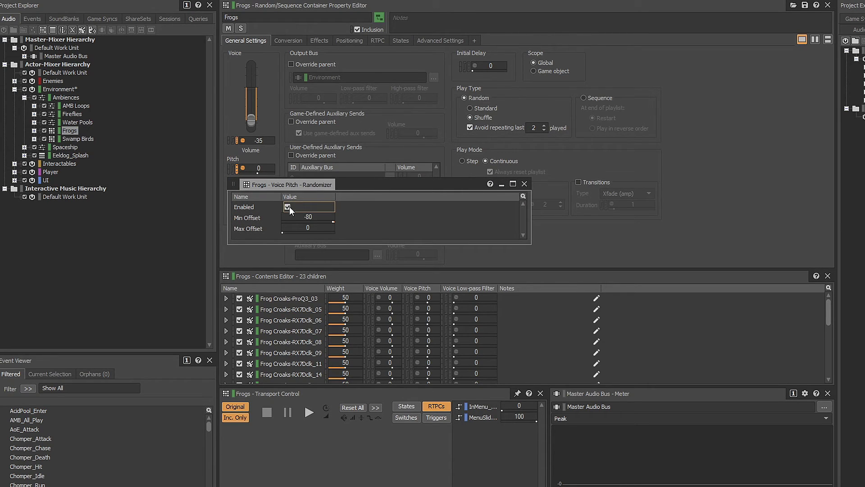
left_click(525, 185)
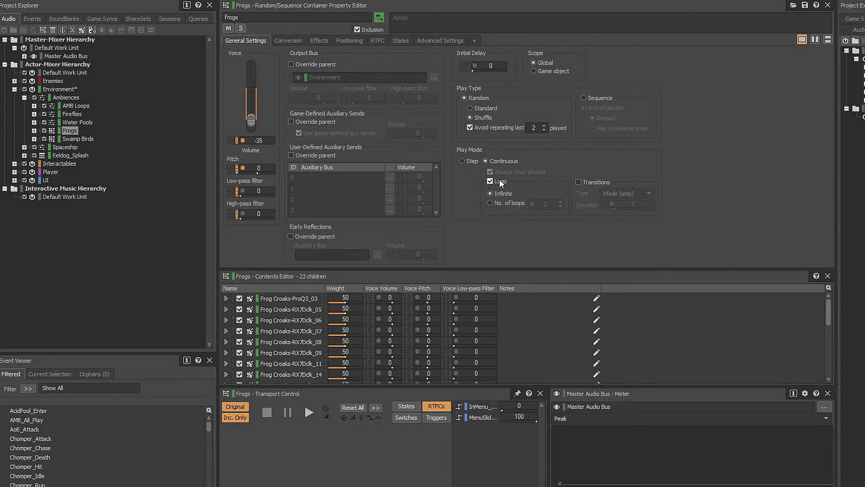
- Confirm Frog Croaks-ProQ3_03 has a 0–30 random initial delay
left_click(33, 130)
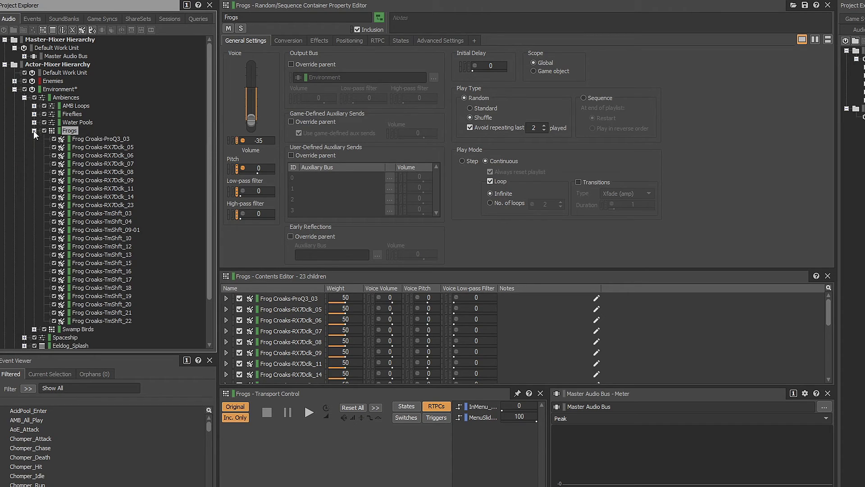
left_click(100, 140)
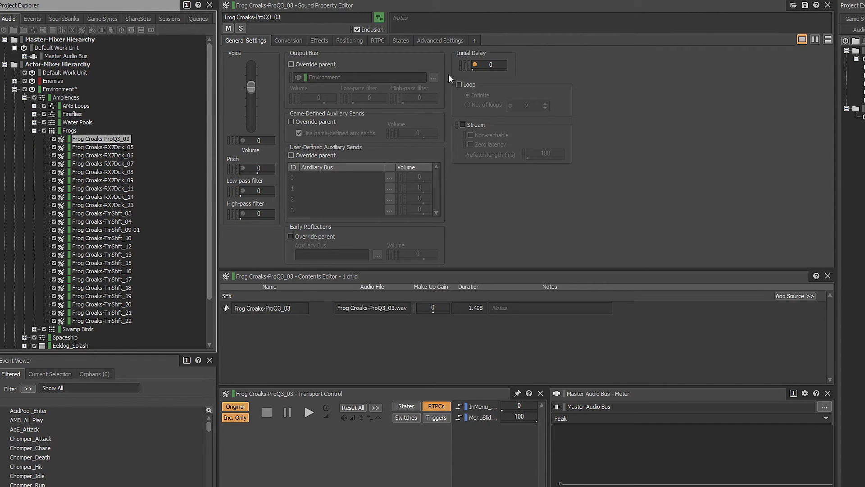
double_click(476, 66)
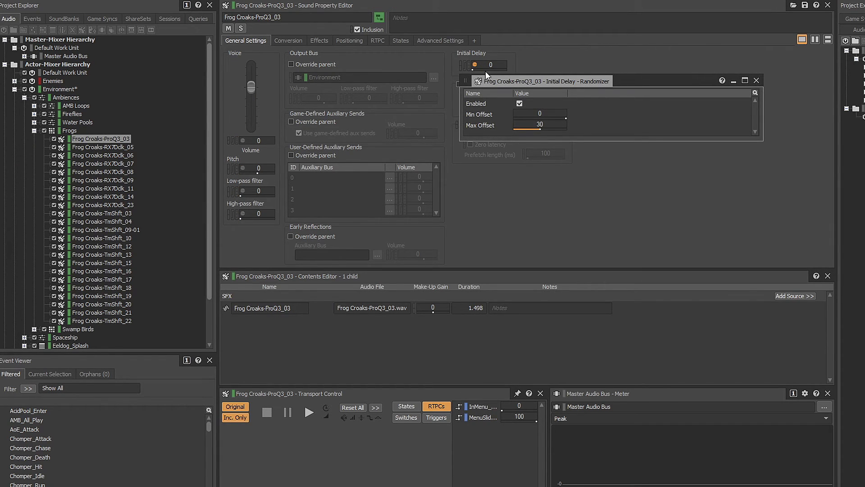
left_click(761, 80)
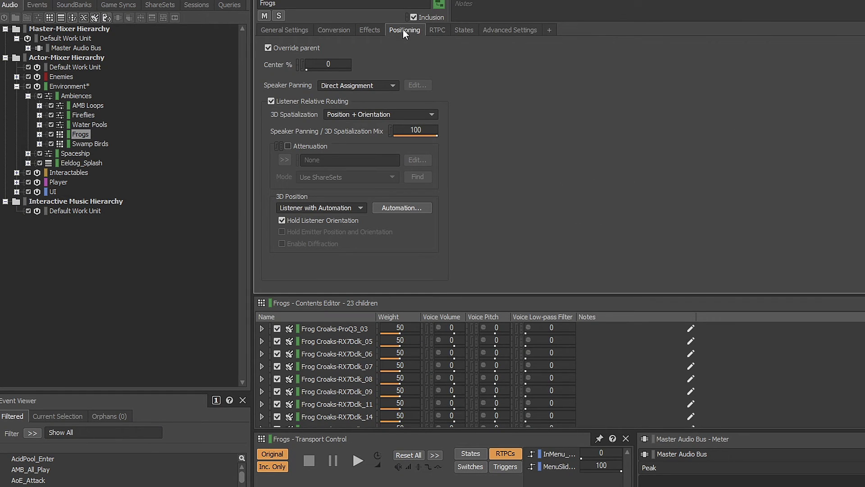
left_click(394, 208)
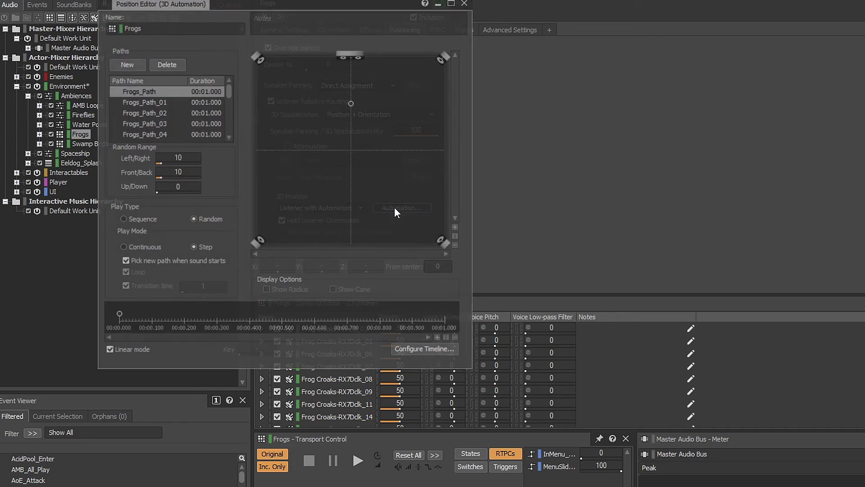
left_click(142, 100)
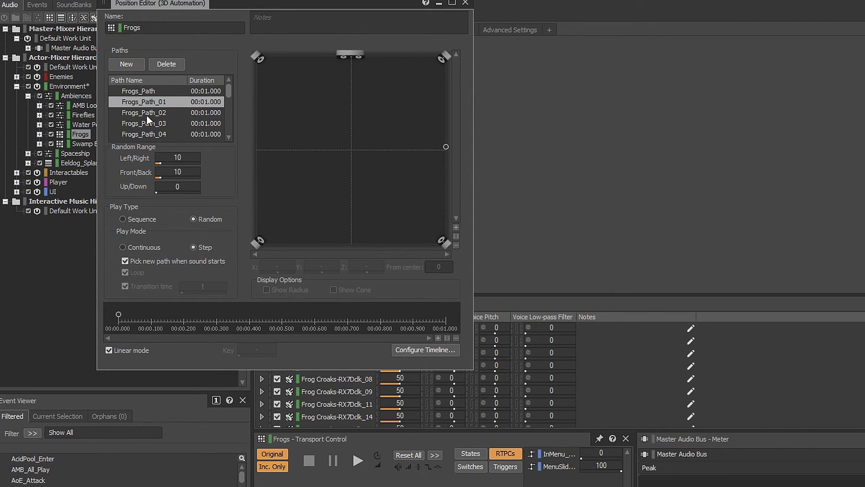
left_click(146, 114)
left_click(148, 122)
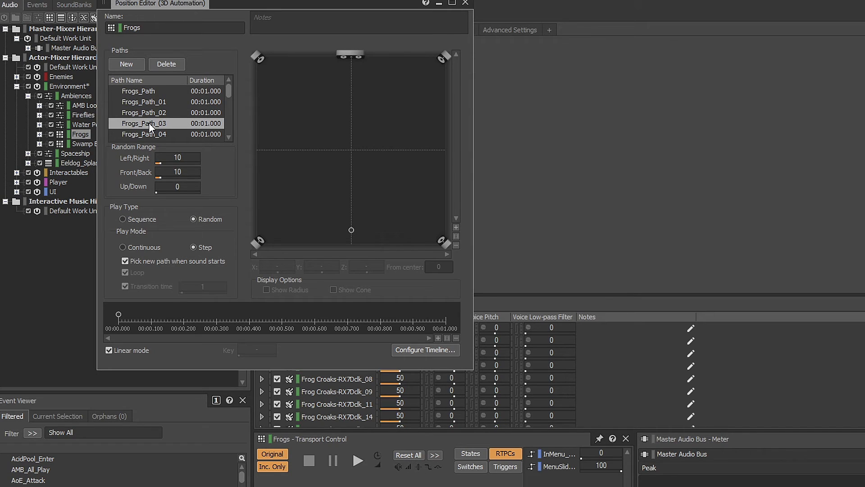
scroll(150, 133, "down", 3)
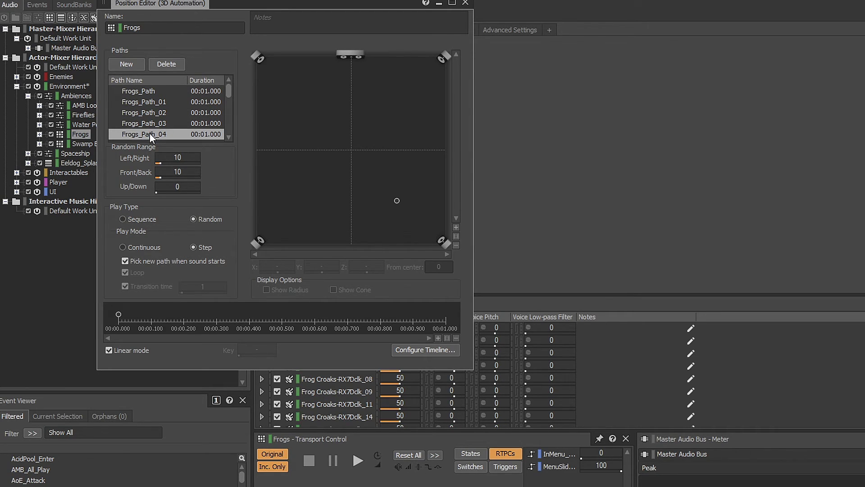
scroll(150, 133, "down", 3)
scroll(151, 133, "down", 3)
left_click(153, 114)
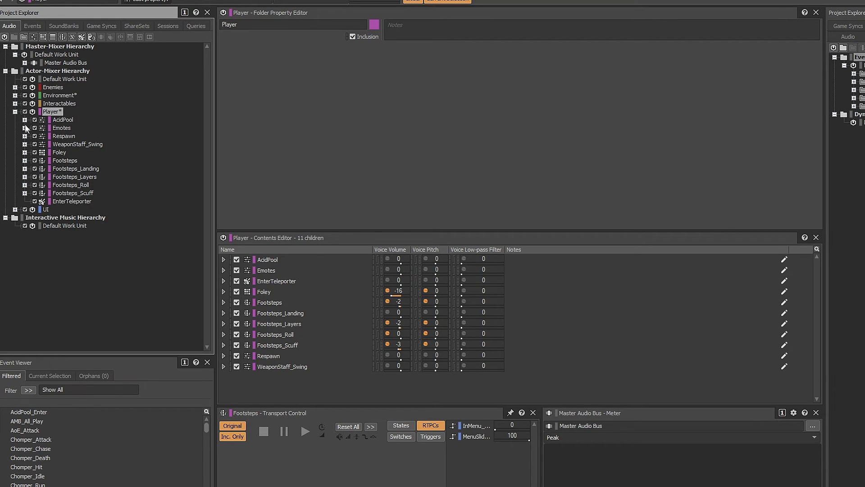
- Set the Footsteps switch group to Player_Footsteps with Stone as the default switch
left_click(25, 160)
left_click(65, 161)
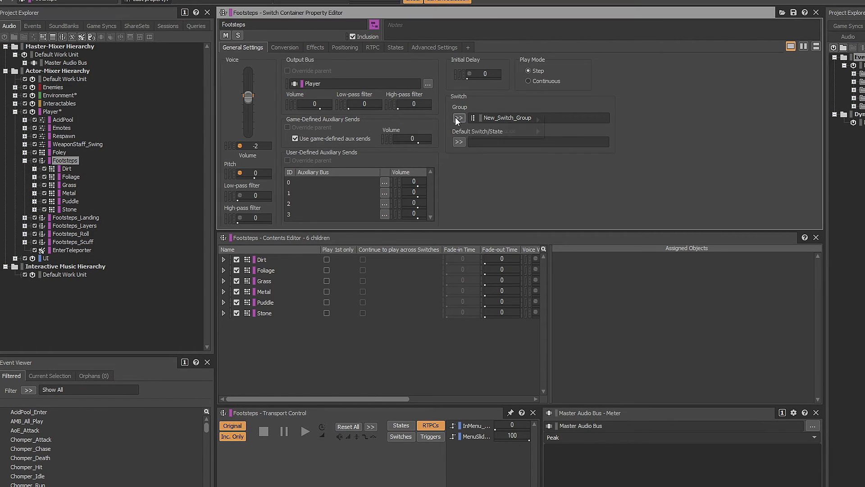
left_click(458, 119)
left_click(573, 141)
left_click(458, 141)
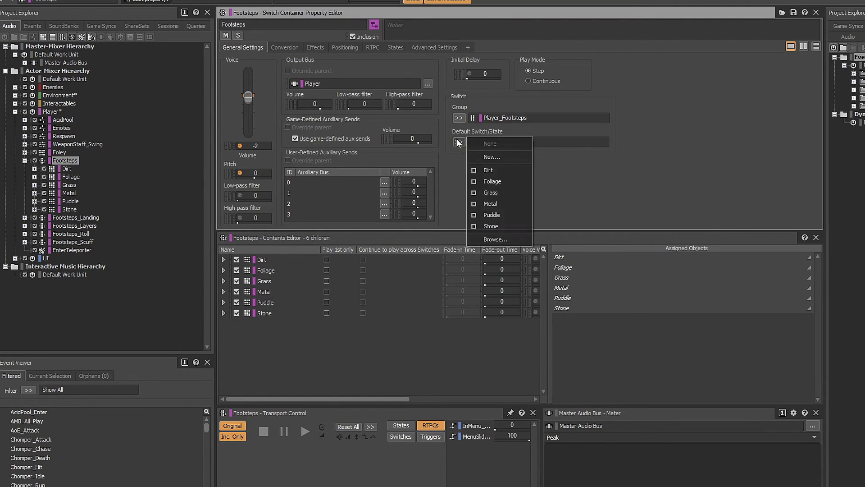
left_click(500, 226)
- Assign Foliage, Grass and the remaining surface sounds to their matching switches
left_click(265, 270)
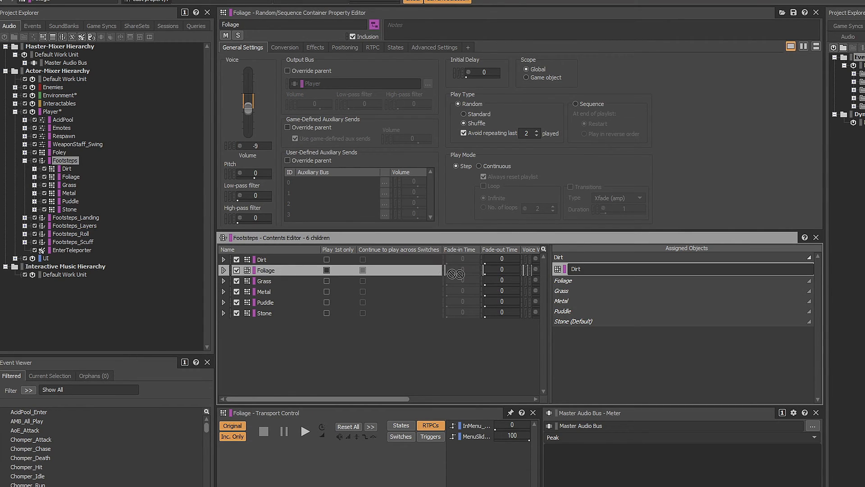
left_click_drag(455, 273, 580, 281)
mouse_move(264, 281)
left_mouse_down()
mouse_move(578, 304)
mouse_move(517, 311)
mouse_move(564, 333)
left_mouse_up()
mouse_move(265, 302)
left_mouse_down()
mouse_move(565, 357)
mouse_move(590, 378)
left_mouse_up()
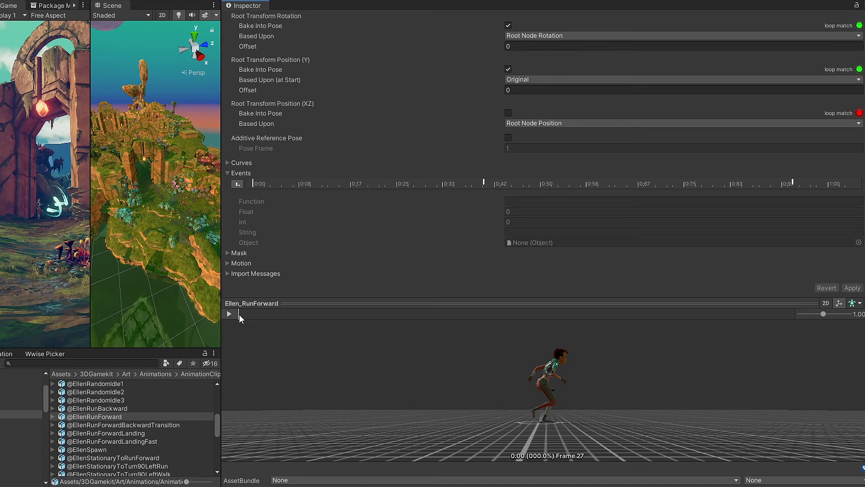
left_click(238, 314)
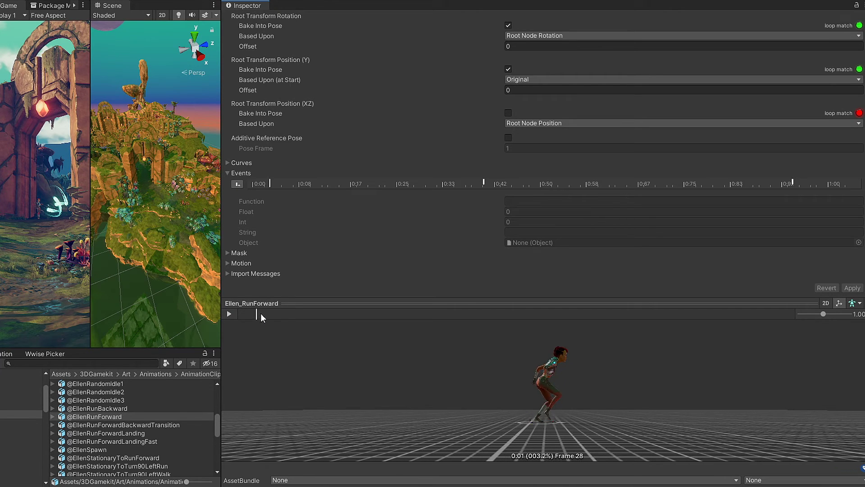
left_click_drag(261, 313, 479, 312)
left_click(484, 183)
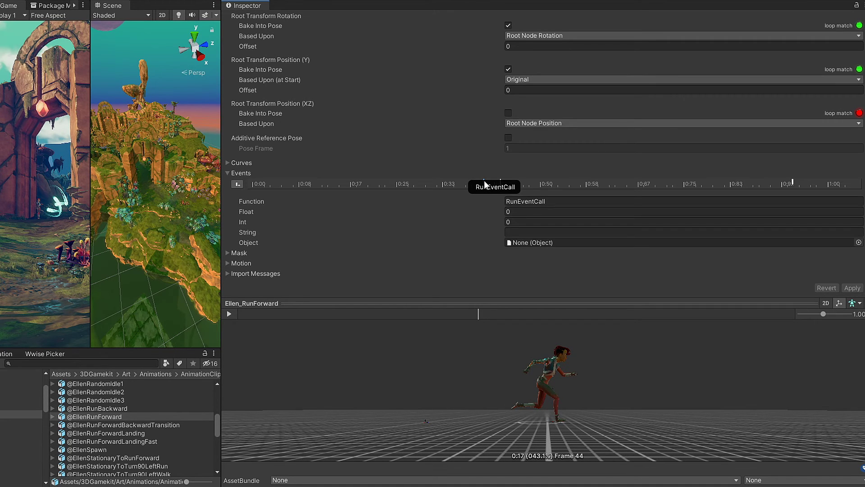
left_click(523, 201)
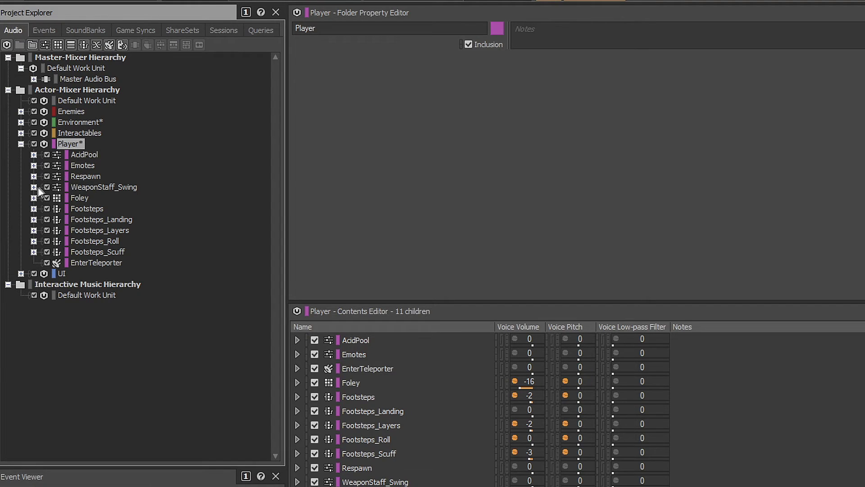
- Inspect Combo1's metal, sci-fi and whoosh swing layers
left_click(33, 186)
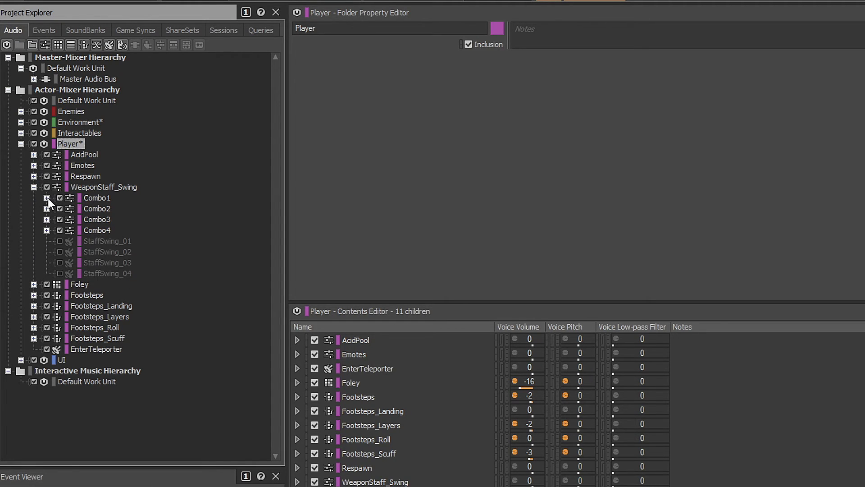
left_click(46, 198)
left_click(98, 198)
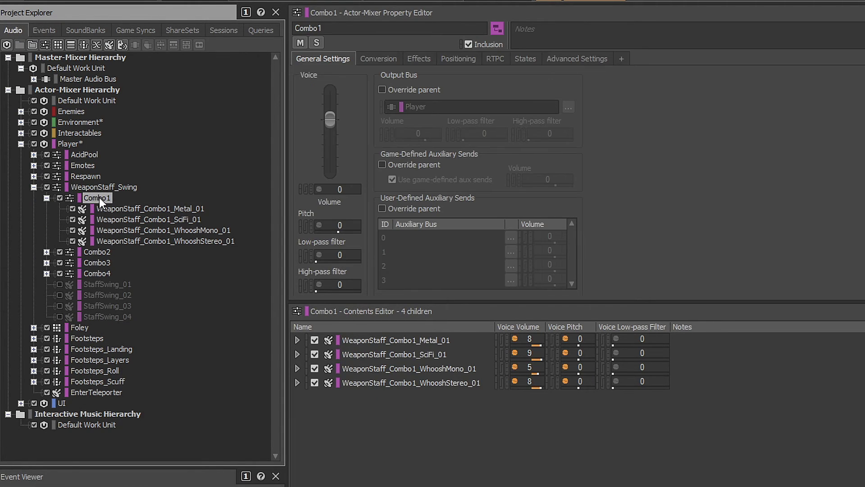
left_click(134, 209)
left_click(137, 219)
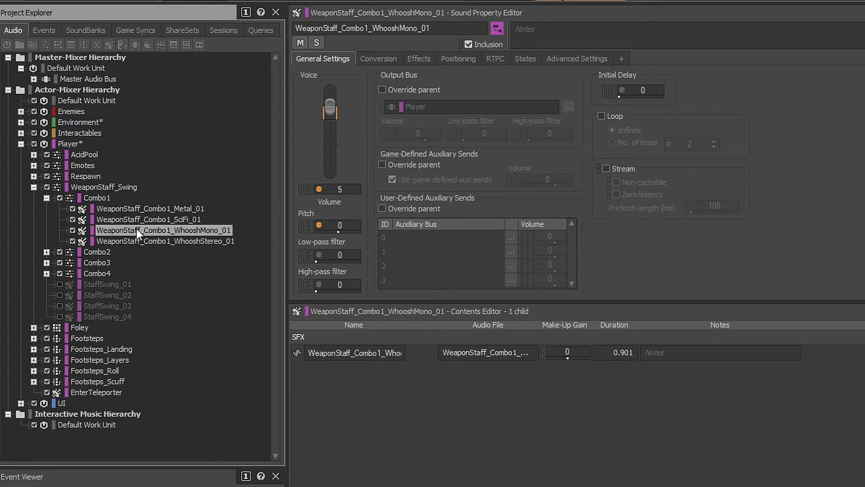
left_click(135, 241)
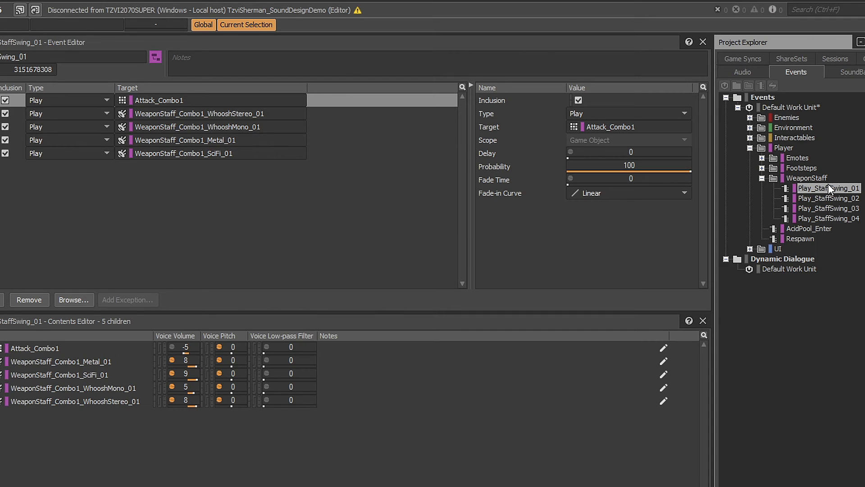
- Review the actions of the Play_StaffSwing_02, _03 and _04 events
left_click(827, 198)
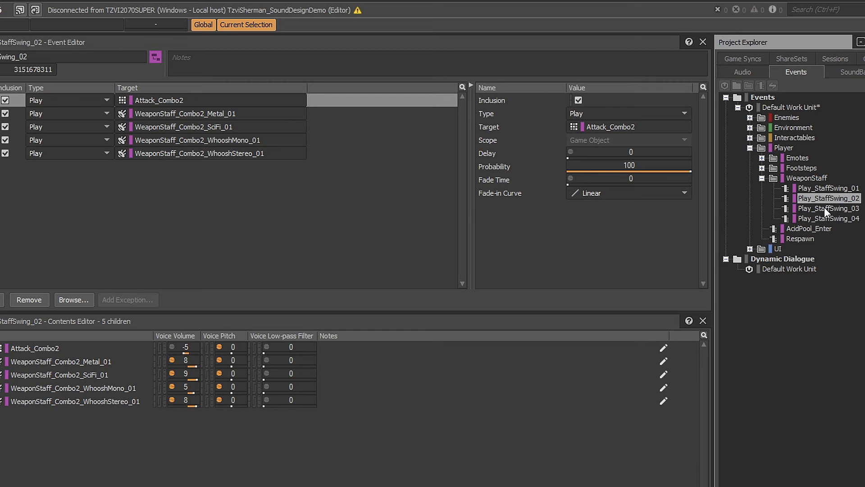
left_click(824, 208)
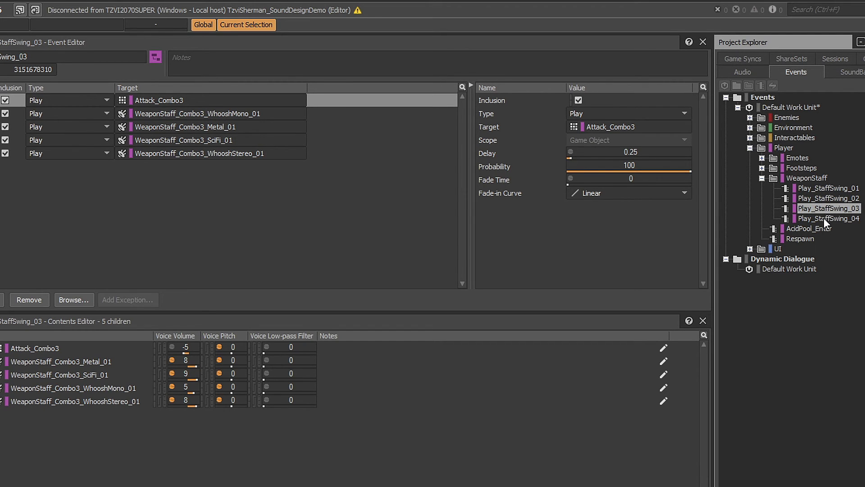
left_click(824, 218)
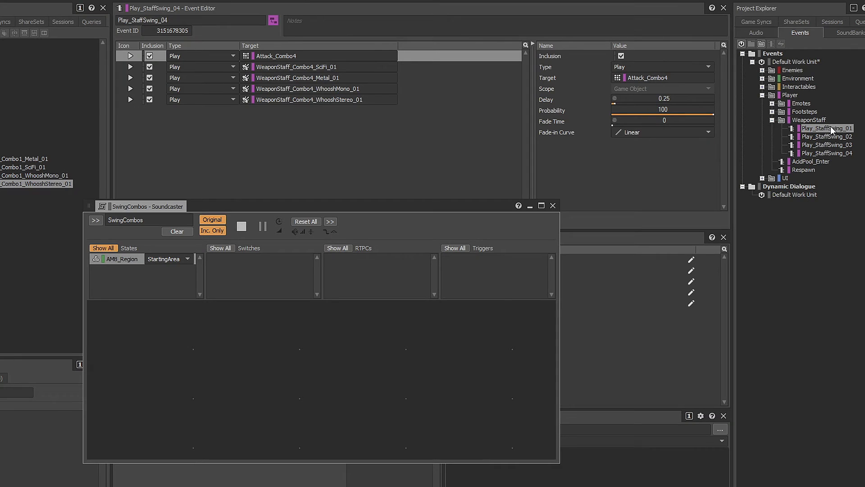
- Add the four Play_StaffSwing events to the SwingCombos soundcaster
left_click(830, 127)
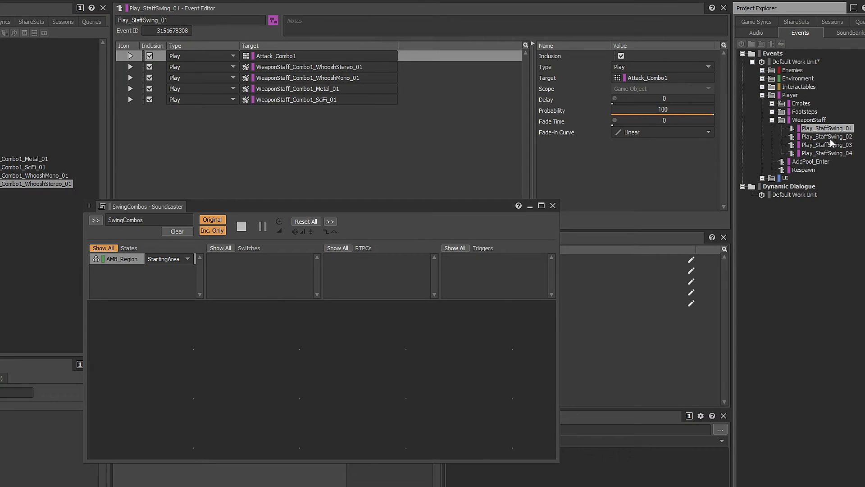
left_click(828, 153, "shift")
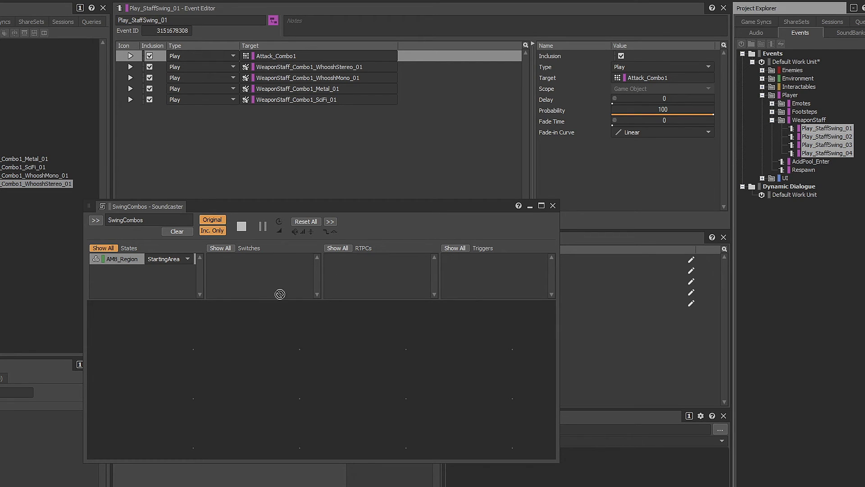
left_click_drag(169, 329, 167, 325)
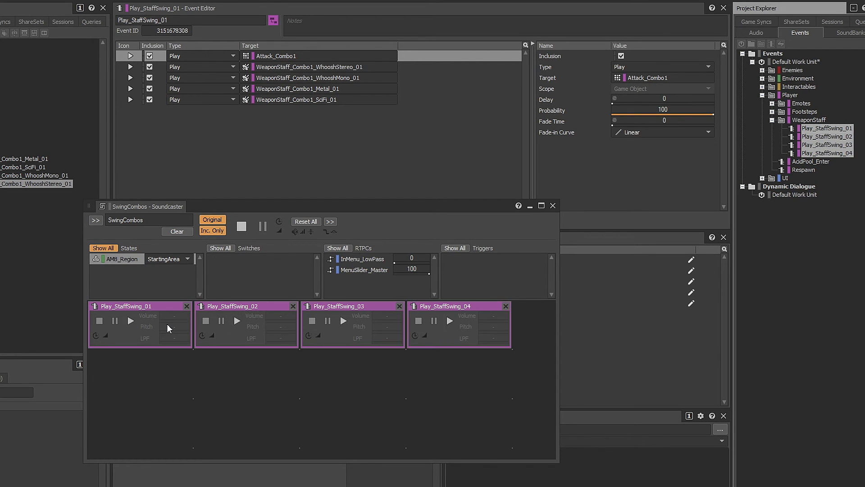
- Play all four swing combos, then replay the first and fourth
left_click(130, 320)
left_click(237, 321)
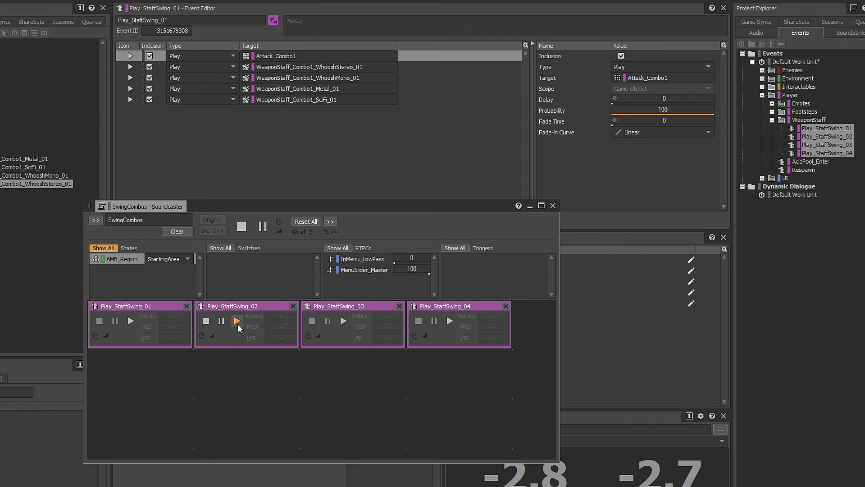
left_click(343, 320)
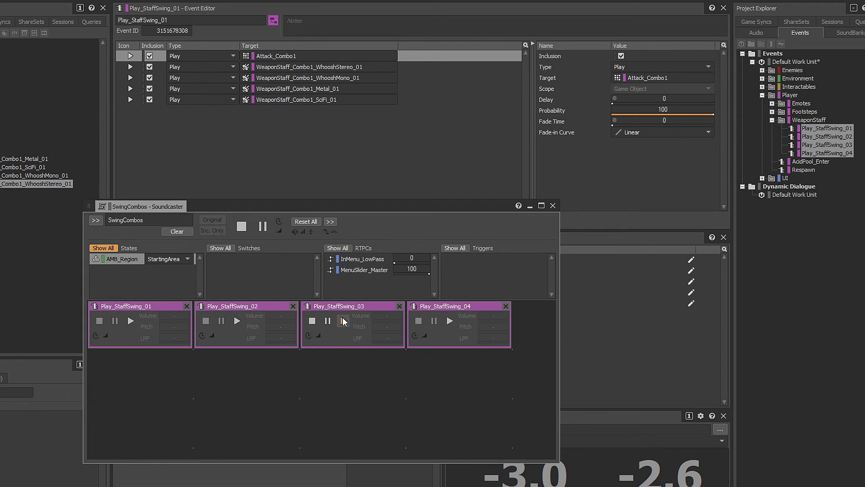
left_click(451, 321)
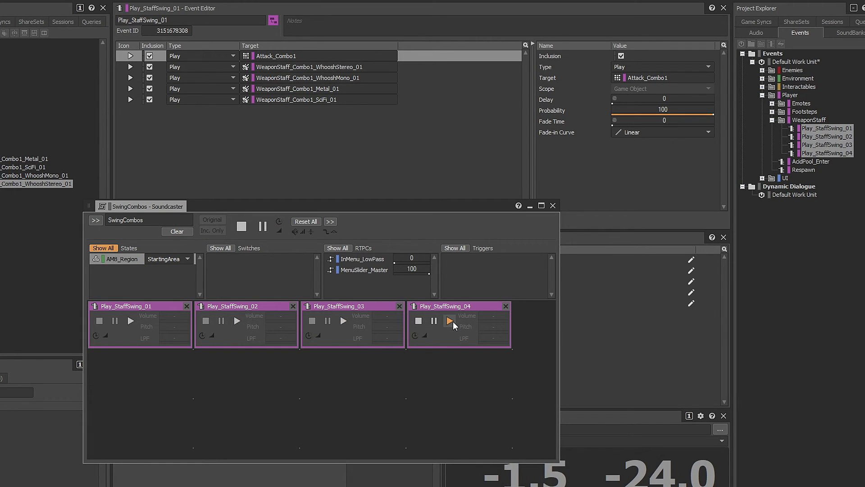
left_click(128, 320)
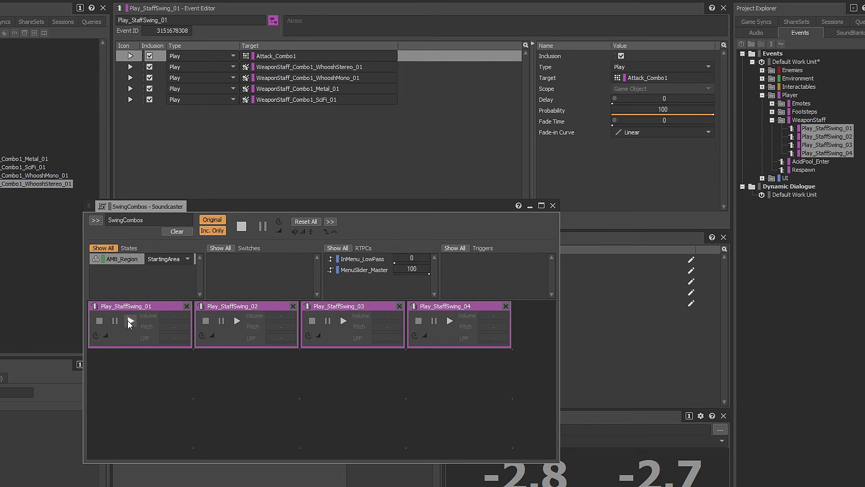
left_click(128, 320)
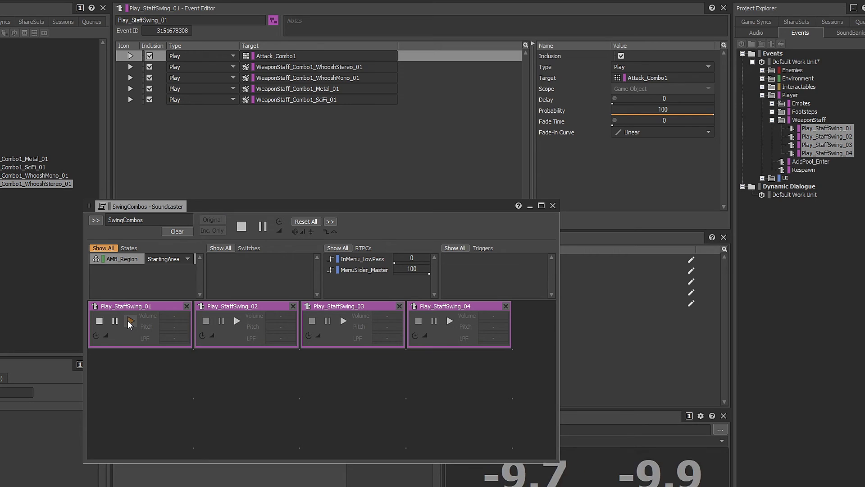
left_click(449, 319)
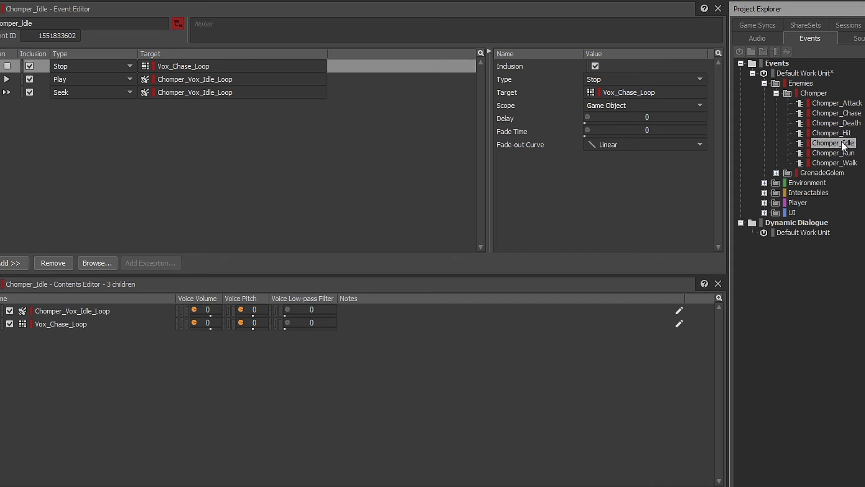
- Review the actions of the Chomper_Chase and Chomper_Death events
left_click(837, 113)
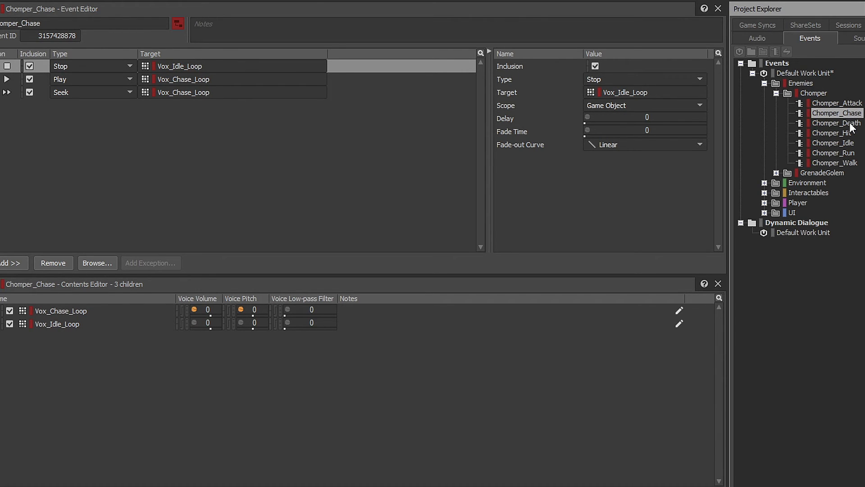
left_click(837, 123)
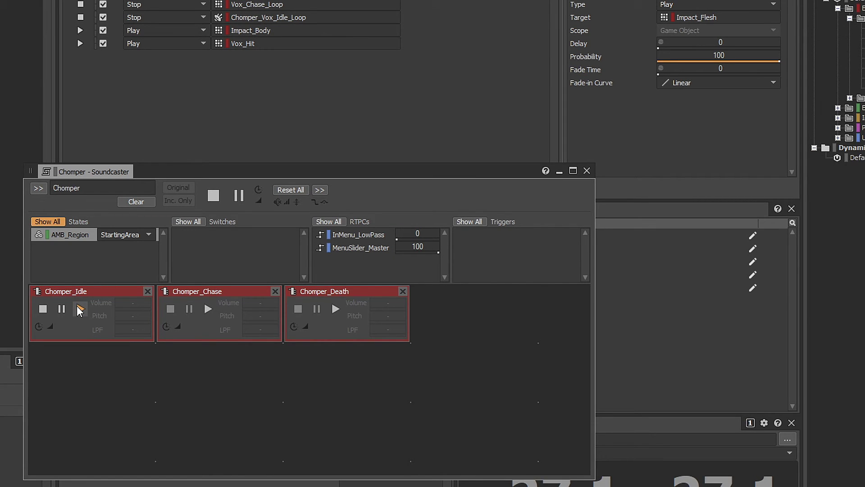
- Audition Chomper_Chase and Chomper_Death, then inspect Grenadier_RangeAttack2's PlayStep event at frame 55
left_click(207, 309)
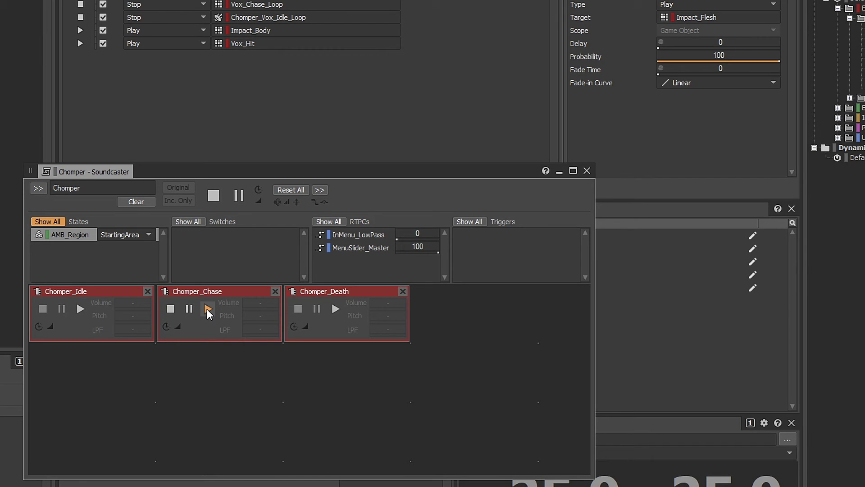
left_click(334, 309)
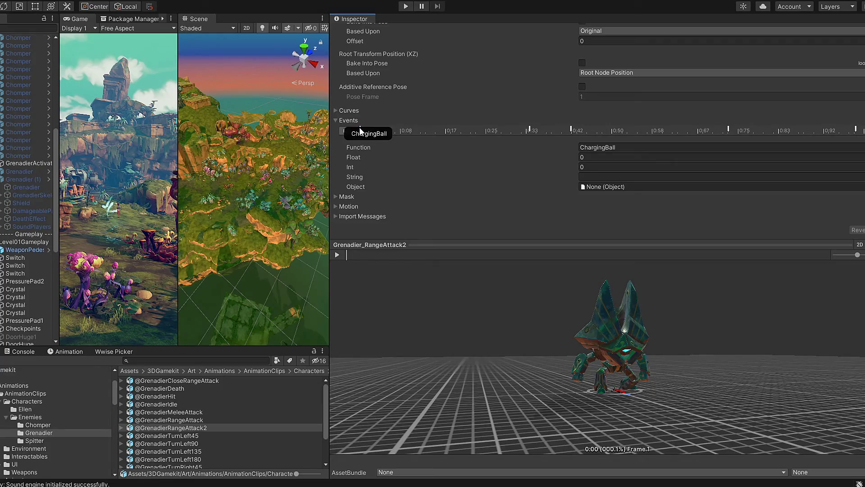
left_click_drag(347, 257, 502, 257)
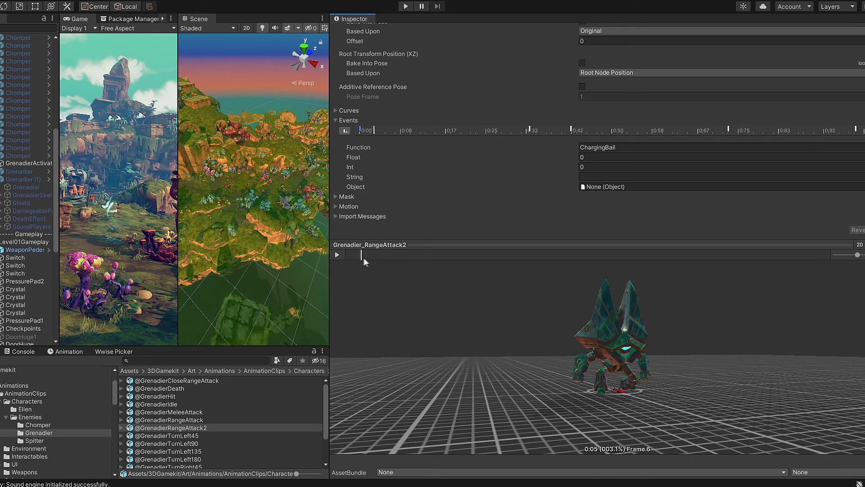
left_click(529, 128)
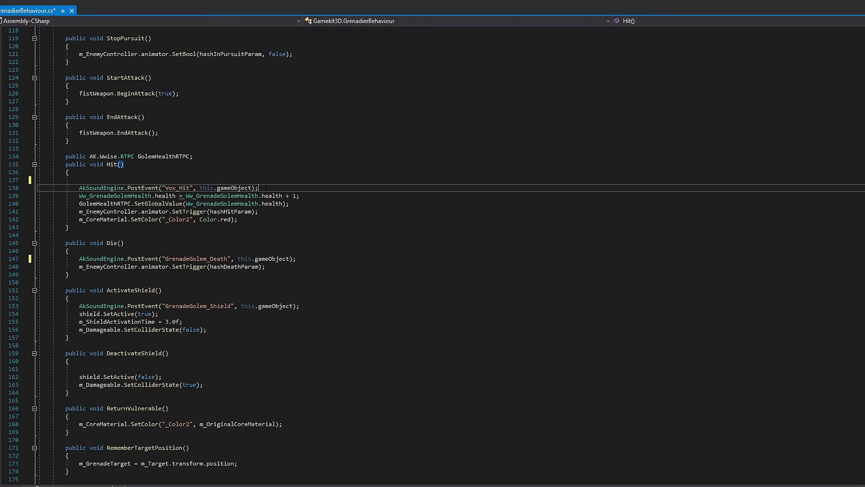
- Highlight the Vox_Hit, GrenadeGolem_Death and GrenadeGolem_Shield calls in GrenadierBehaviour.cs
left_click_drag(258, 186, 79, 187)
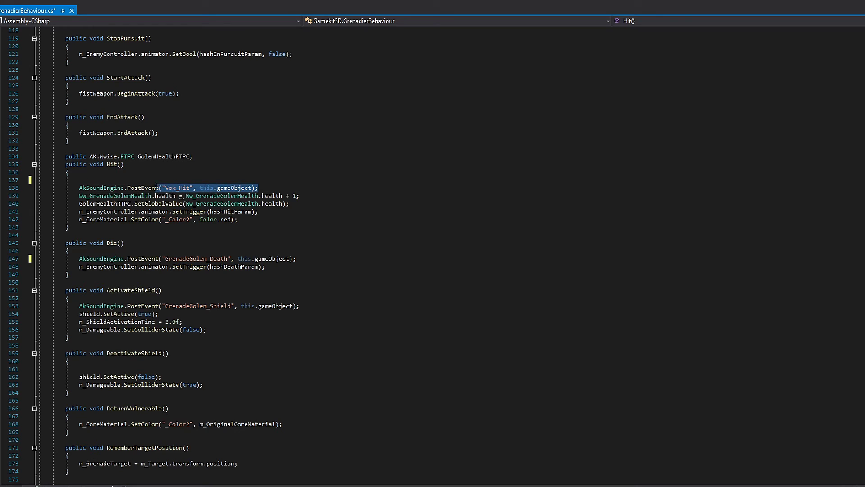
left_click_drag(296, 258, 103, 258)
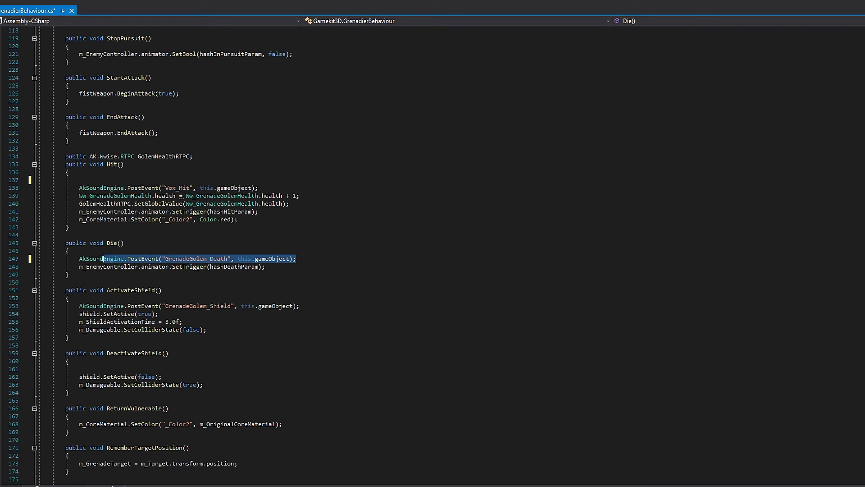
left_click_drag(299, 306, 177, 306)
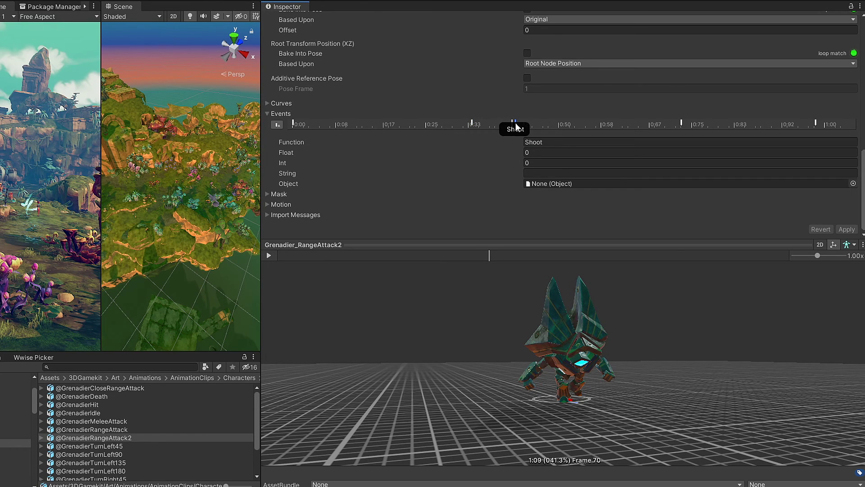
- Inspect the Shoot animation event and scrub the attack preview to frame 123
left_click(516, 122)
left_click_drag(489, 257, 648, 257)
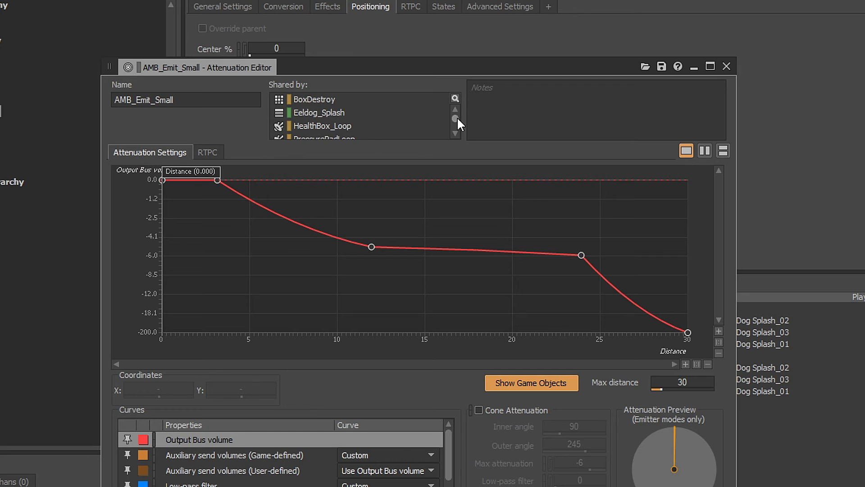
scroll(456, 119, "down", 2)
left_click_drag(456, 121, 456, 125)
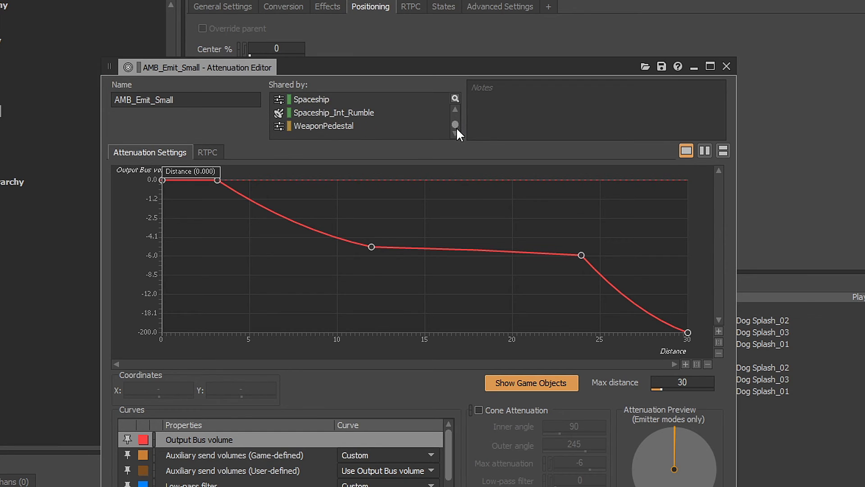
- Compare the auxiliary send, low-pass and spread curves, including GrenadeGolem_General's
left_click(278, 455)
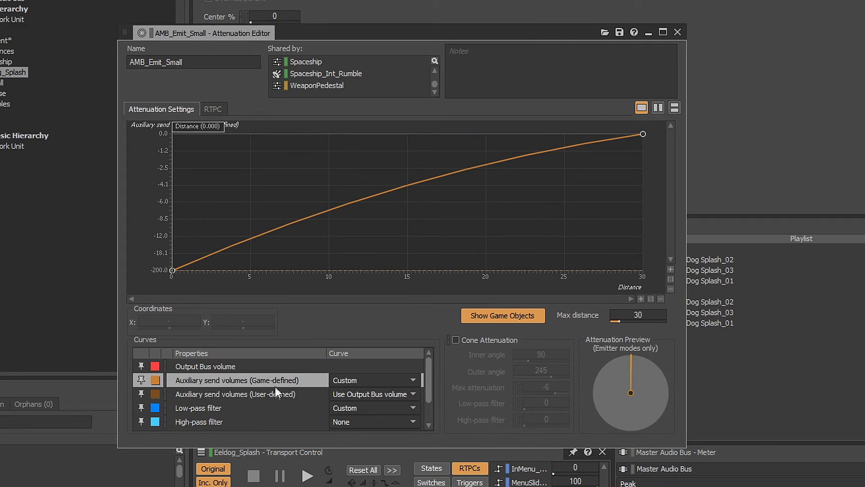
left_click(274, 405)
scroll(419, 392, "down", 2)
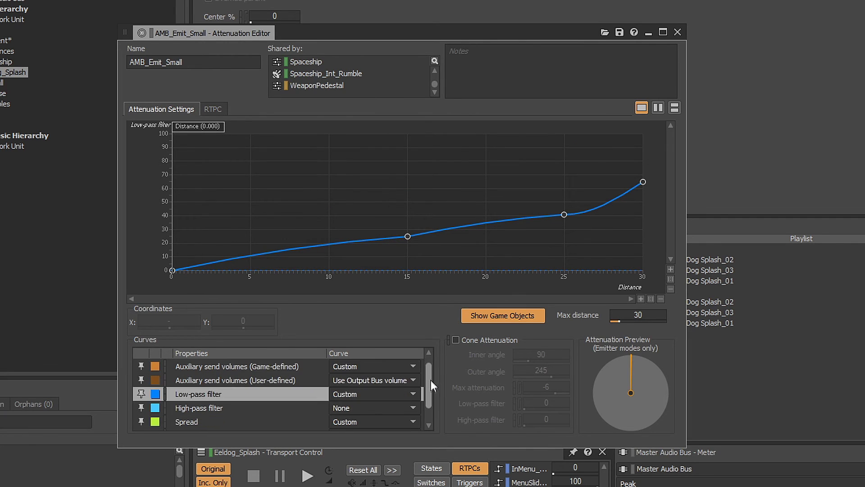
left_click(296, 411)
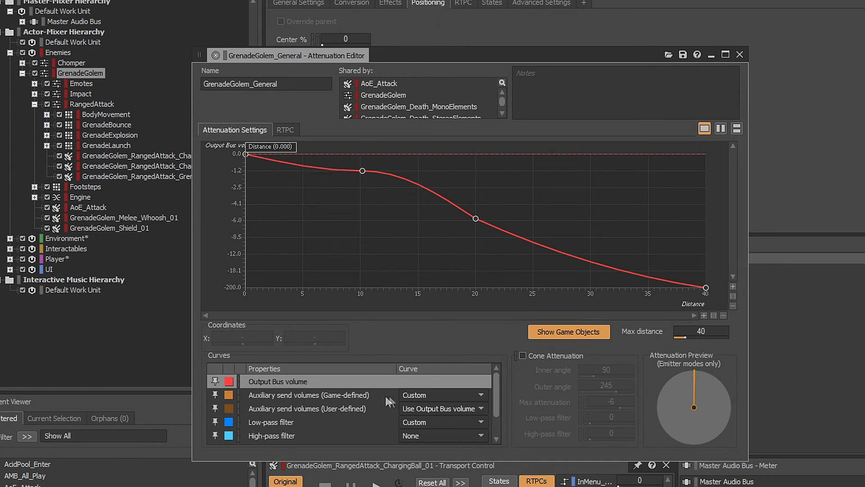
left_click(361, 398)
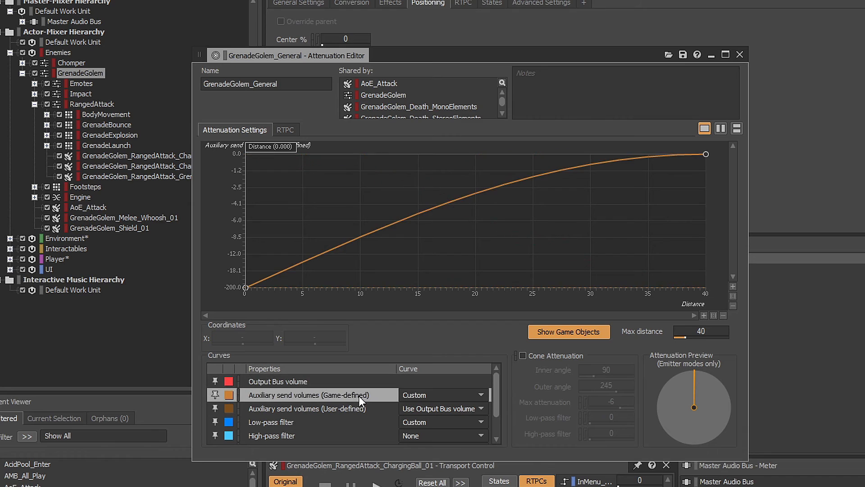
left_click_drag(497, 394, 498, 413)
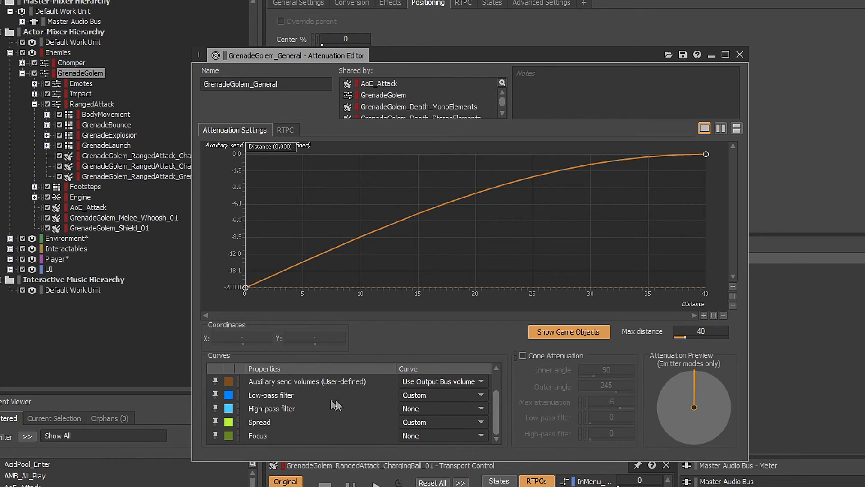
left_click(283, 395)
left_click(266, 422)
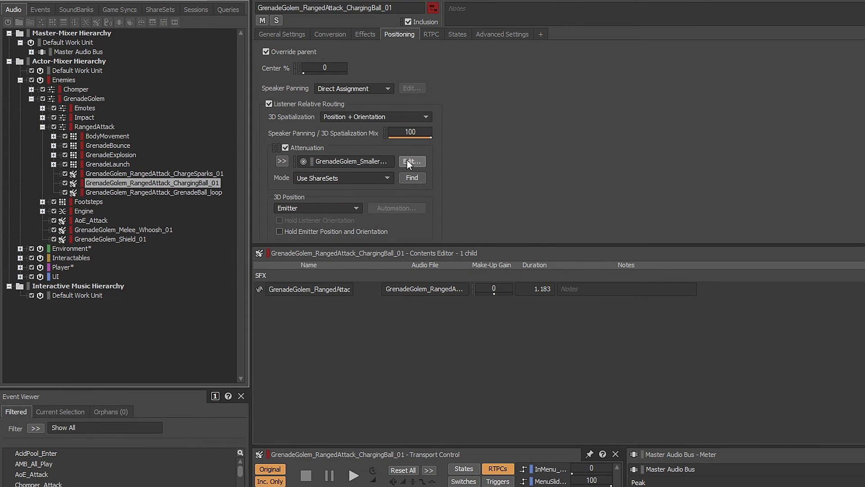
- Open the charging-ball sound's attenuation and check its auxiliary send, low-pass and spread curves
left_click(406, 160)
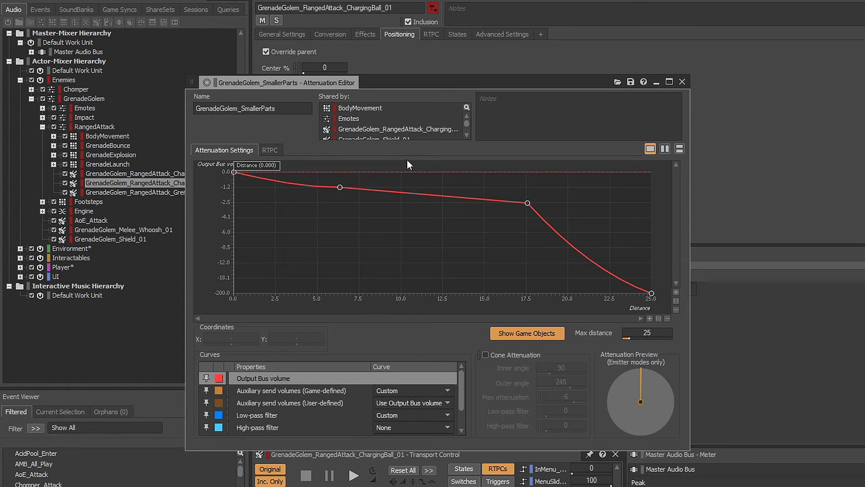
left_click(305, 390)
left_click(287, 413)
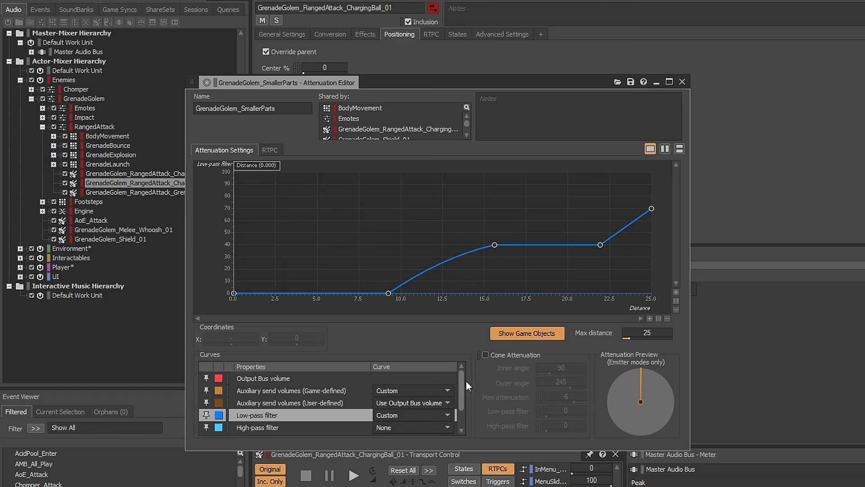
left_click_drag(462, 381, 460, 399)
left_click(348, 415)
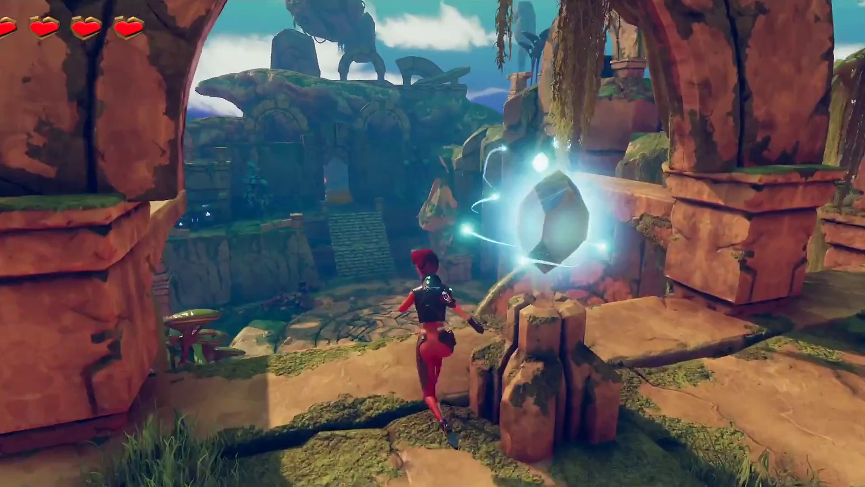
- Run Ellen toward the portal while tilting the camera up to the sky
key("w")
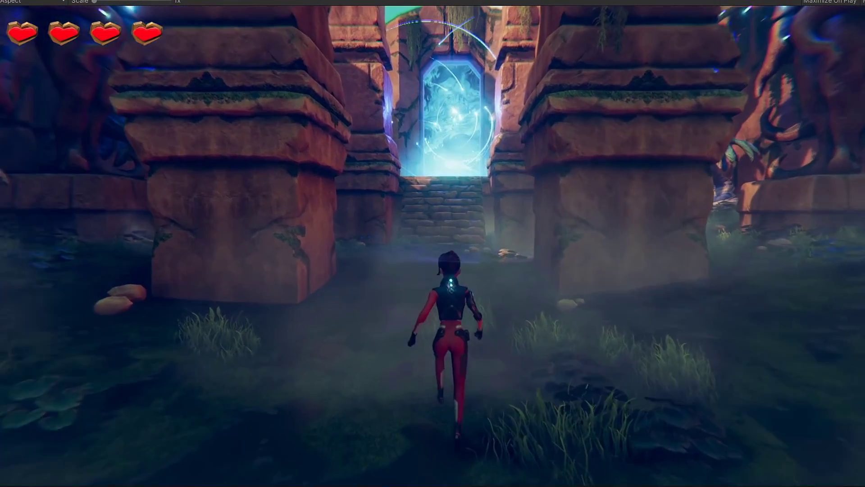
left_click_drag(433, 271, 432, 203)
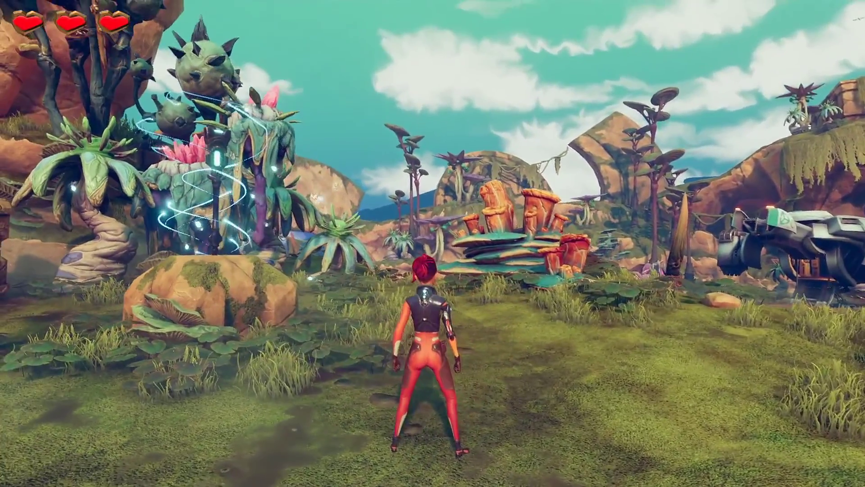
- Pause the game with Escape, then resume play with Escape again
key("Escape")
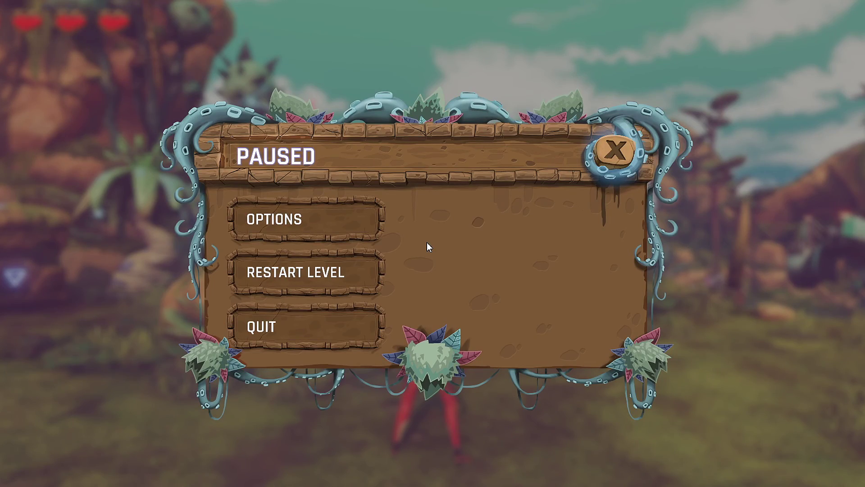
key("Escape")
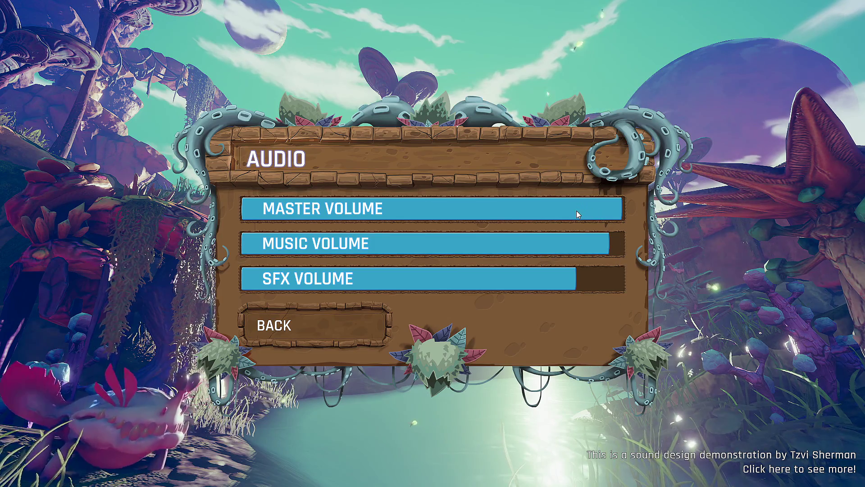
- Drop Master Volume to near silence, restore it to full, then back out to the main menu
left_click(577, 210)
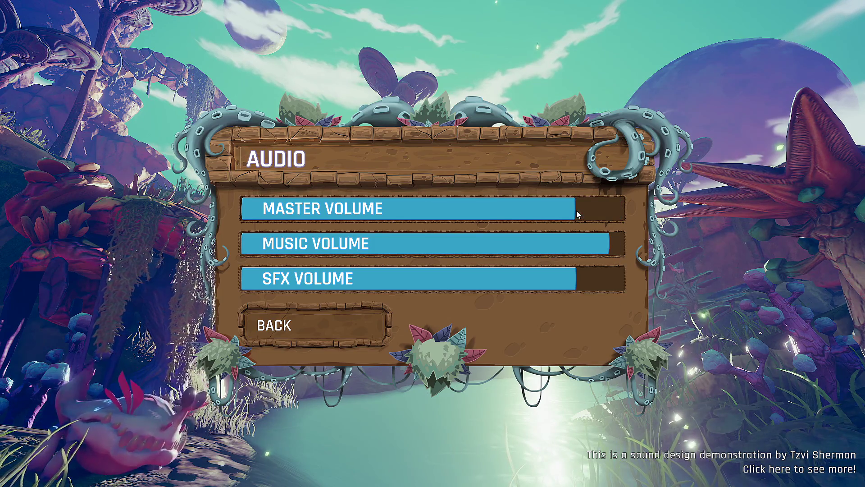
left_click(469, 209)
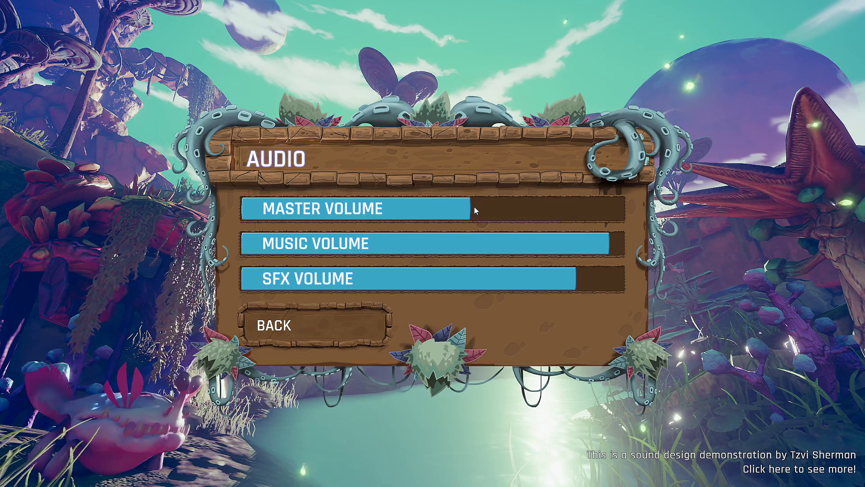
left_click(368, 210)
left_click(265, 209)
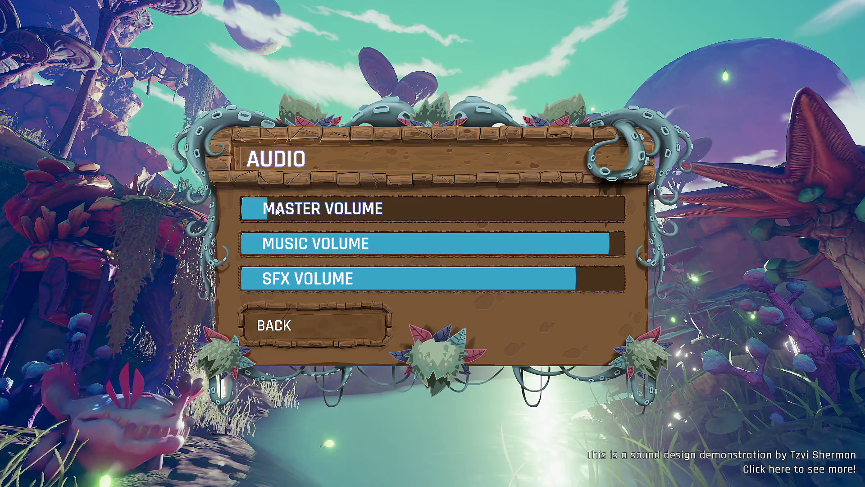
left_click(608, 208)
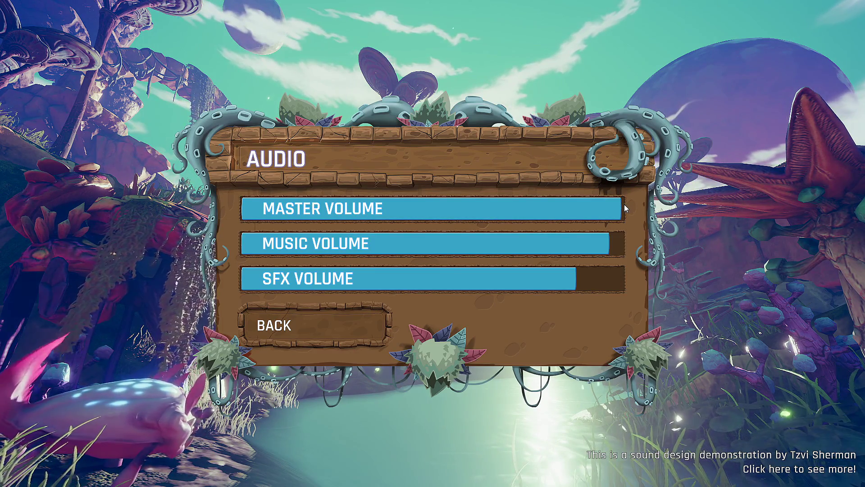
left_click(345, 335)
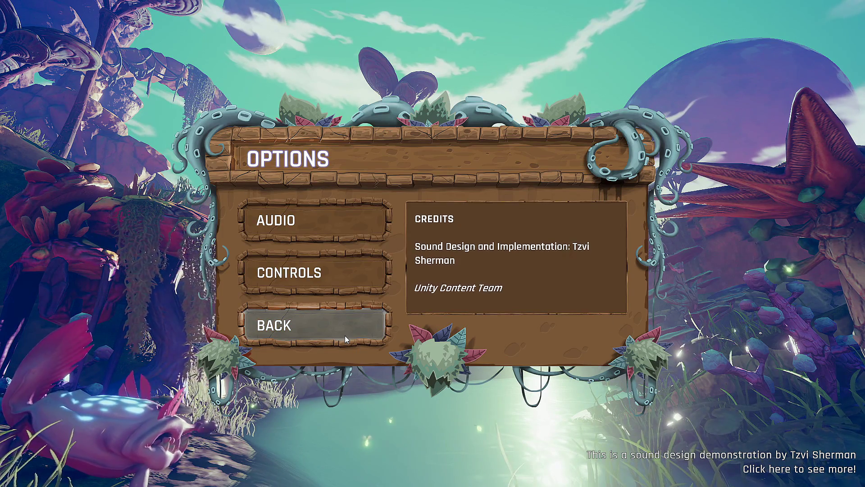
left_click(322, 326)
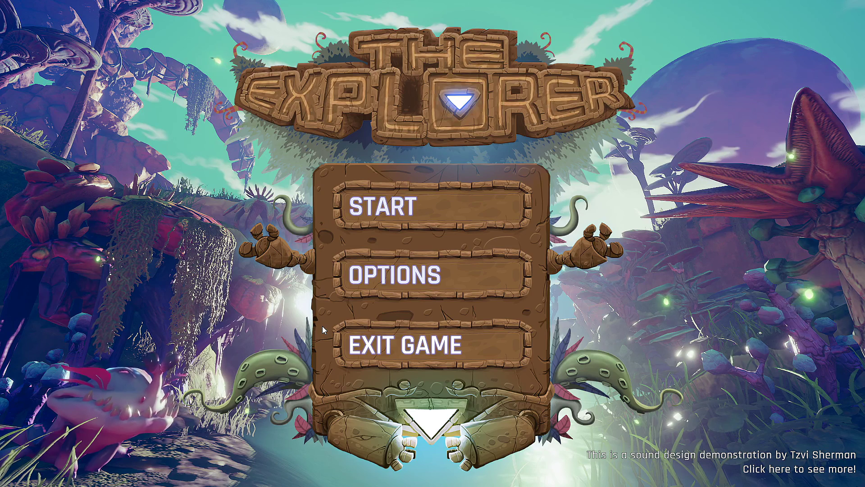